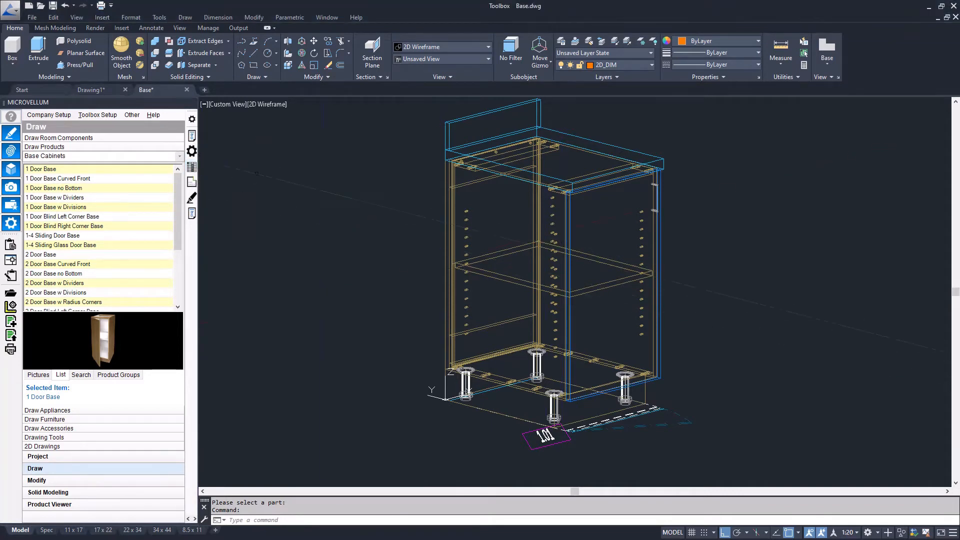
# Step: Open the design data editor for the cabinet's adjustable shelf and maximize the window
pyautogui.click(191, 182)
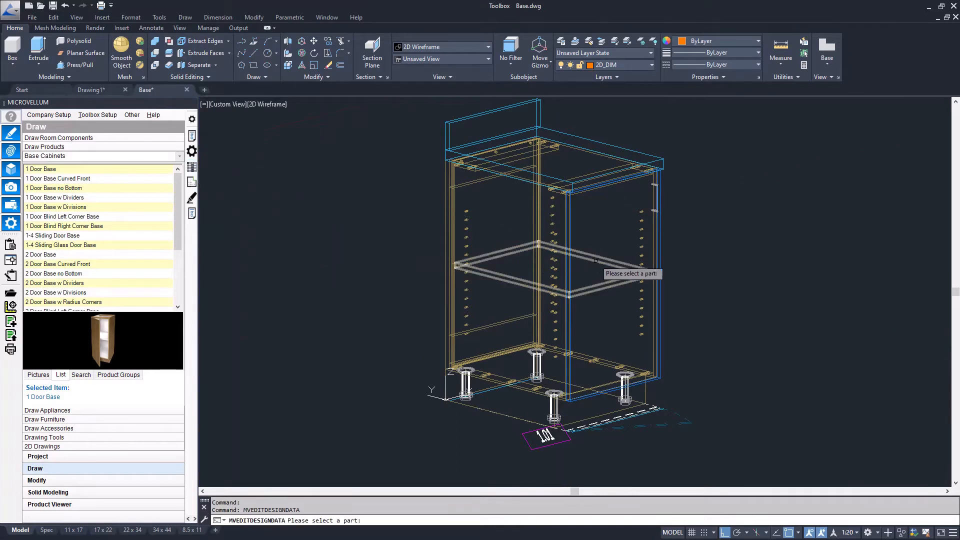
pyautogui.click(596, 260)
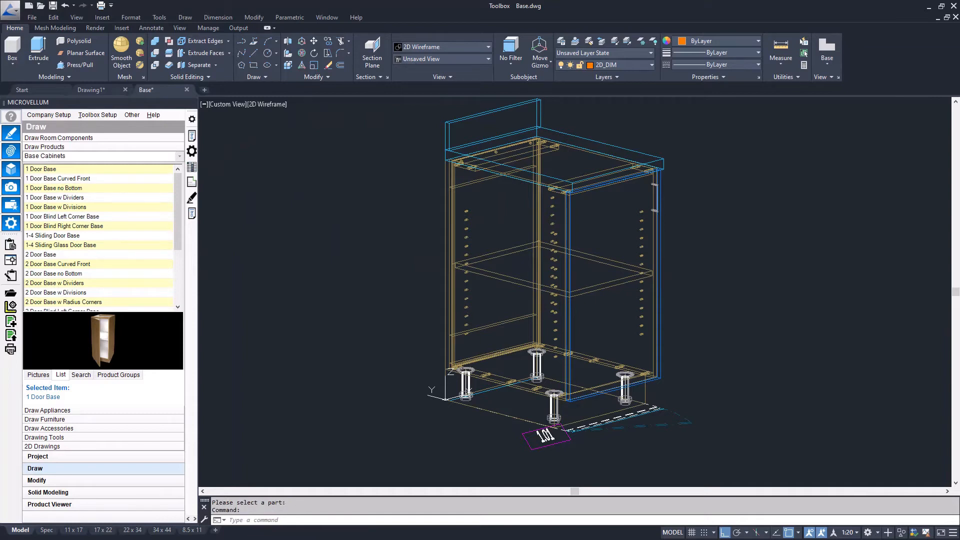
pyautogui.moveTo(694, 349); pyautogui.dragTo(430, 137)
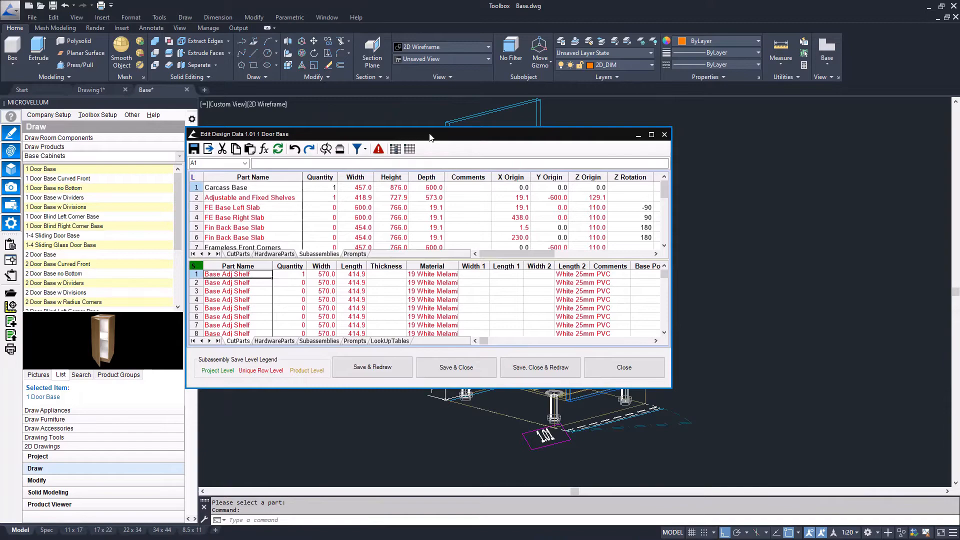
pyautogui.doubleClick(430, 135)
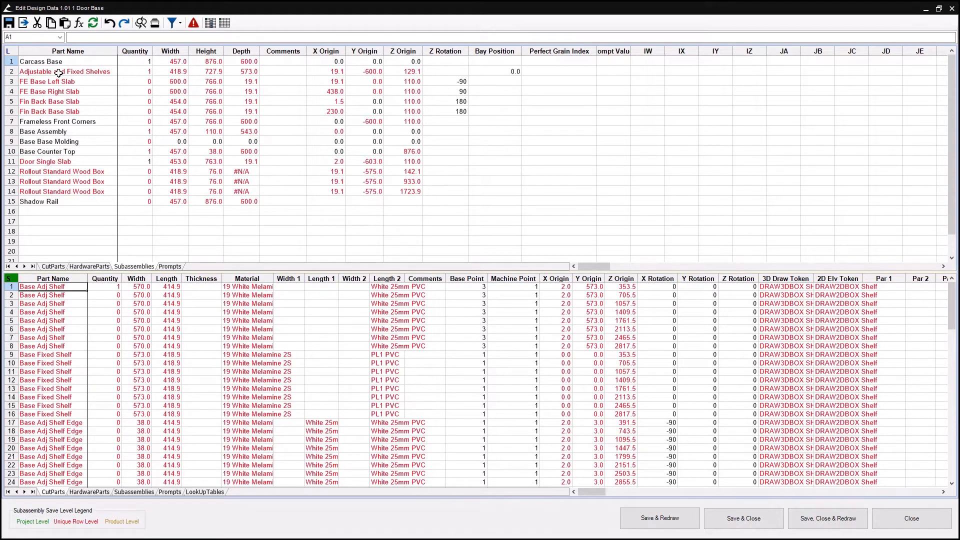
# Step: Show the subassembly list on empty row 17 of the product's subassemblies and browse the available subassemblies without choosing one
pyautogui.click(60, 221)
pyautogui.rightClick(62, 206)
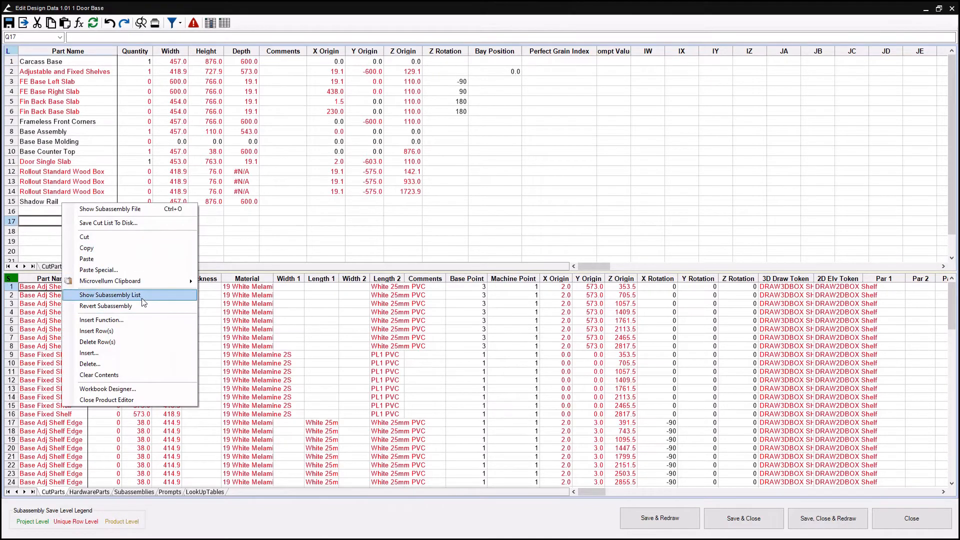
pyautogui.click(143, 295)
pyautogui.moveTo(252, 231); pyautogui.dragTo(255, 238)
pyautogui.scroll(-1, 196, 249)
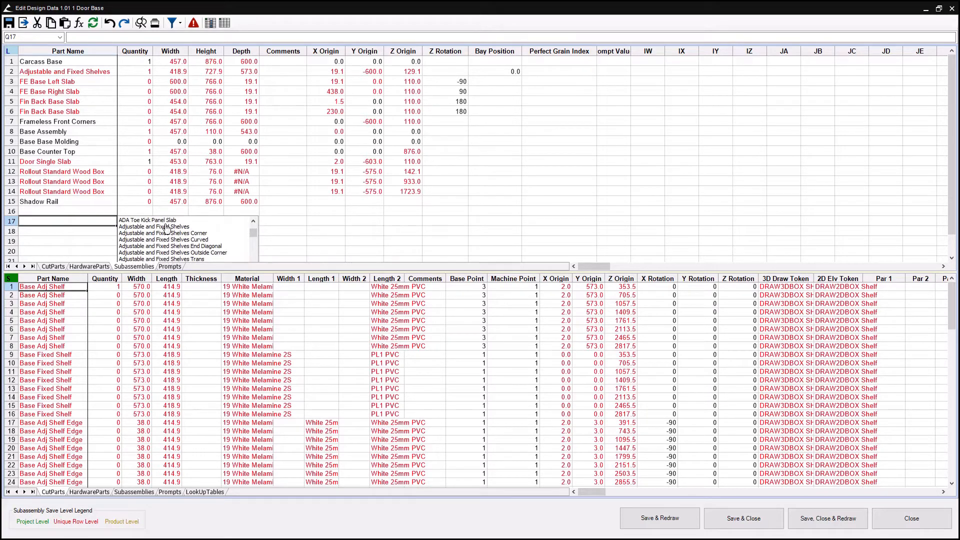
pyautogui.scroll(-1, 174, 244)
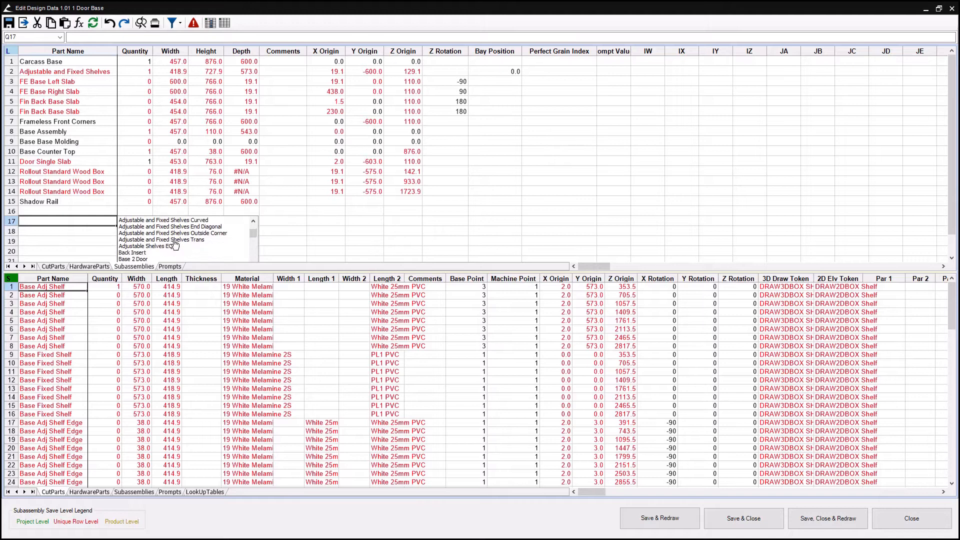
pyautogui.scroll(1, 174, 244)
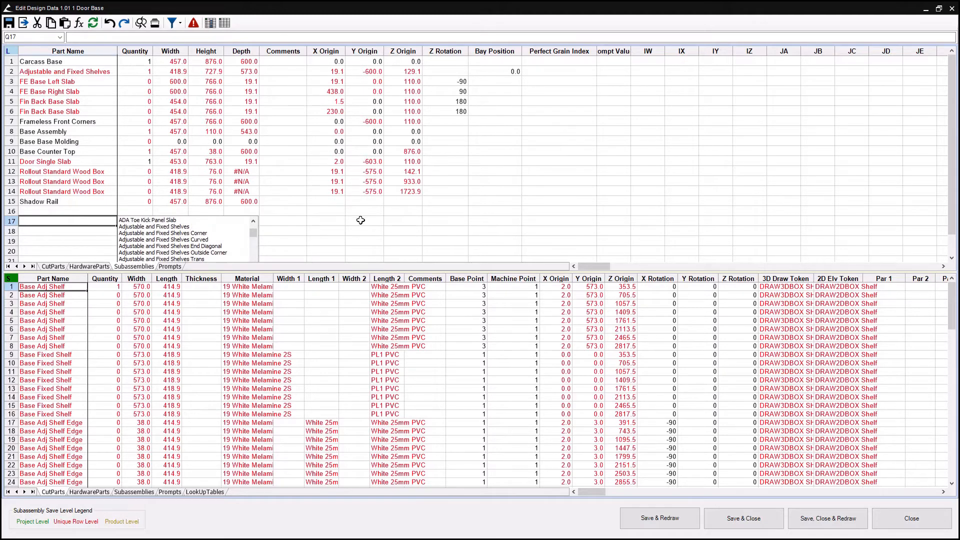
pyautogui.click(339, 211)
# Step: In LookUpTables of Adjustable and Fixed Shelves, add a Depth/Shelf Width table from A164: depths 0, 300, 590, 620; widths default formula, 270, 450, 450
pyautogui.click(75, 70)
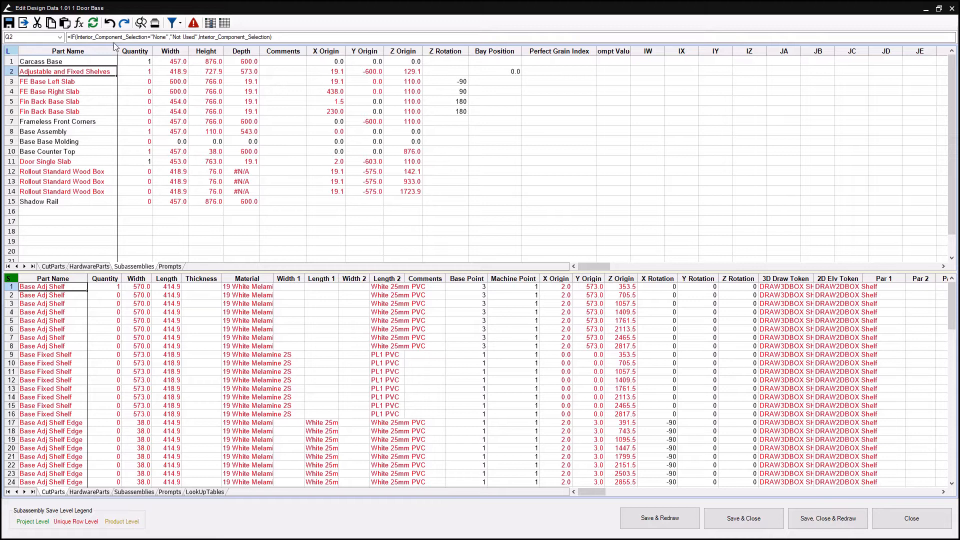
pyautogui.click(202, 493)
pyautogui.scroll(-2, 104, 427)
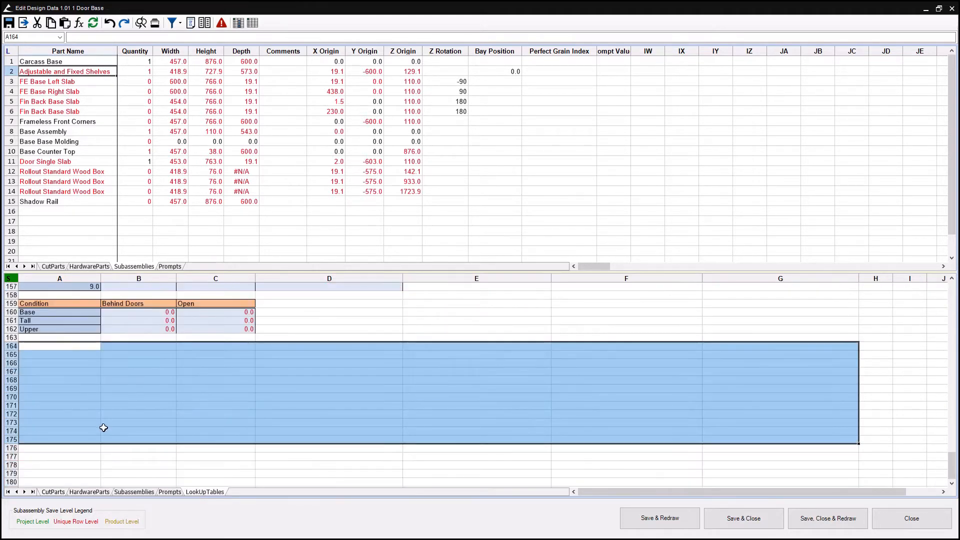
pyautogui.scroll(-1, 71, 332)
pyautogui.click(62, 321)
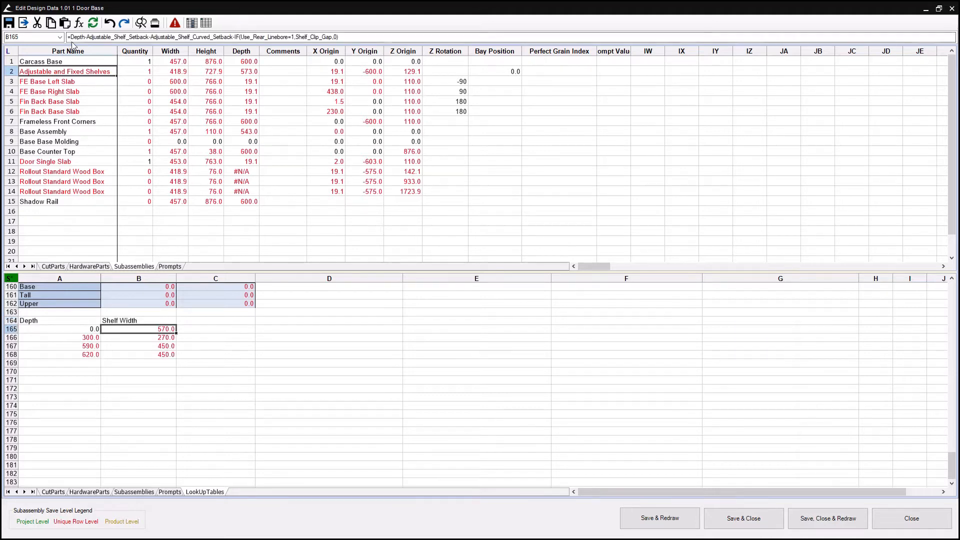
# Step: Trace the first Base Adj Shelf's width formula to the Adjustable_Shelf_Width prompt using the defined names
pyautogui.click(59, 38)
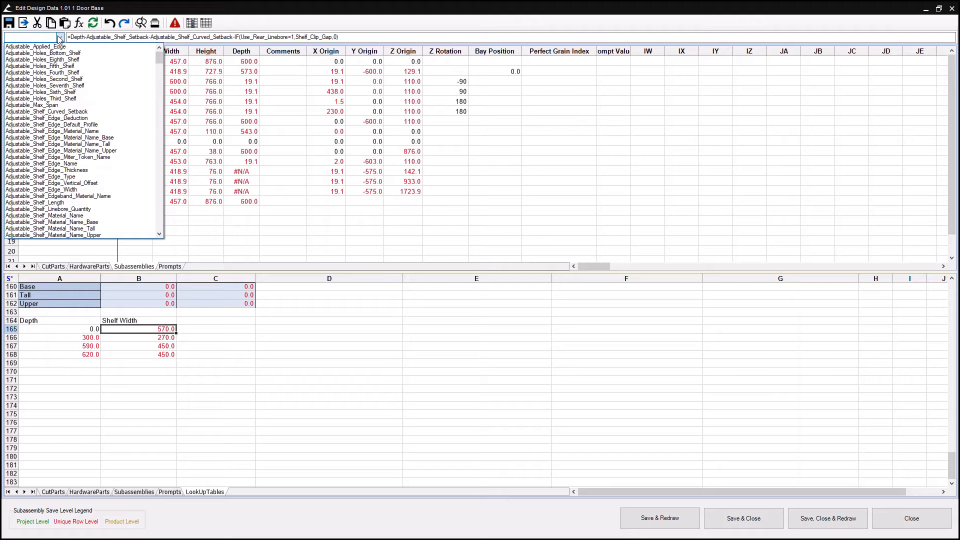
pyautogui.click(37, 480)
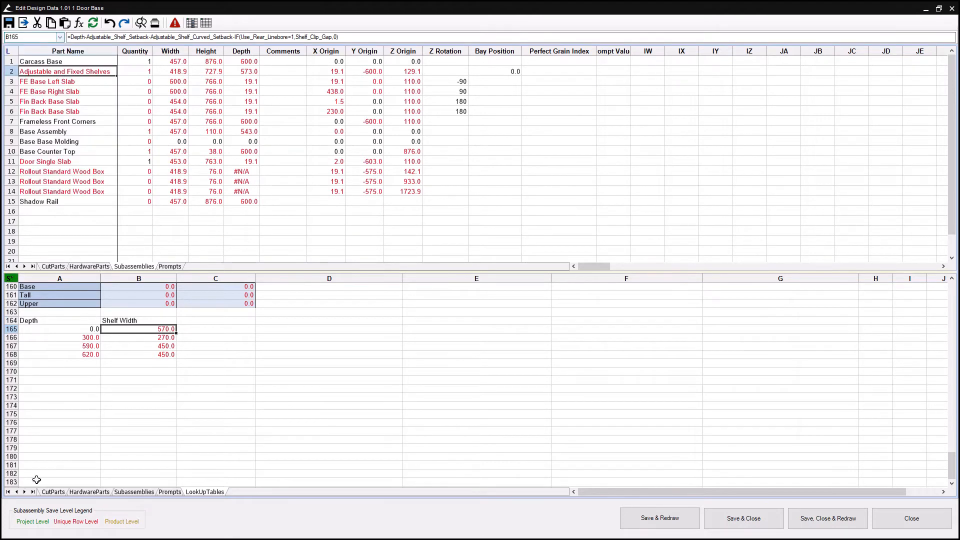
pyautogui.click(140, 288)
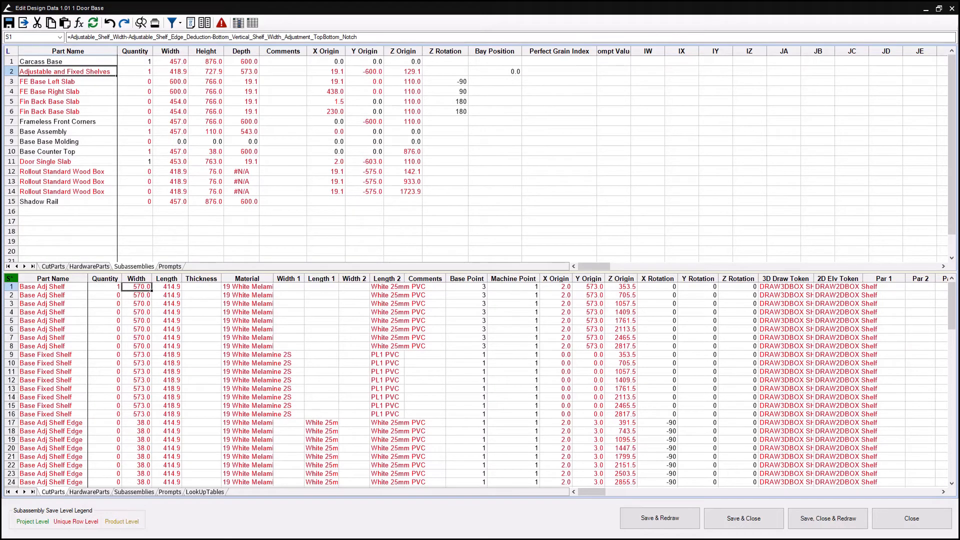
pyautogui.click(60, 37)
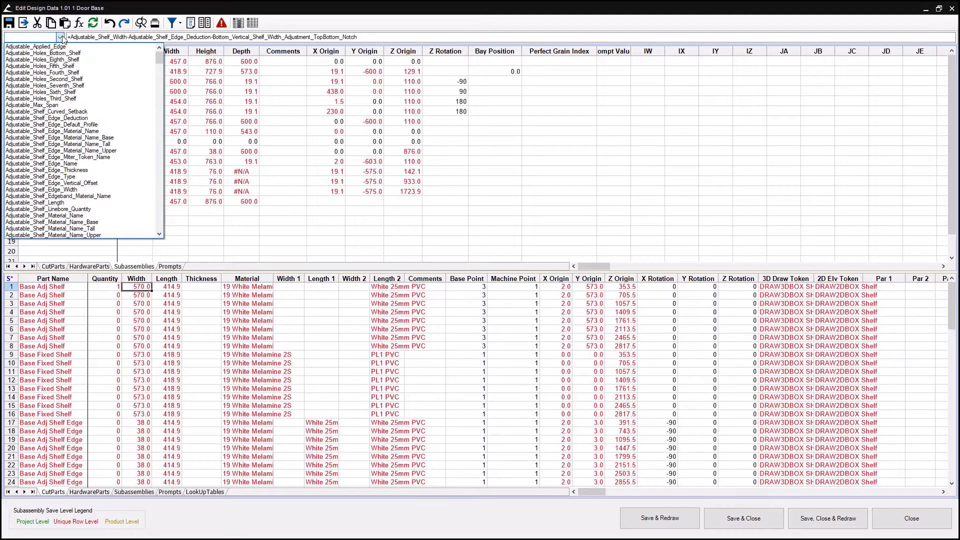
pyautogui.scroll(-5, 75, 102)
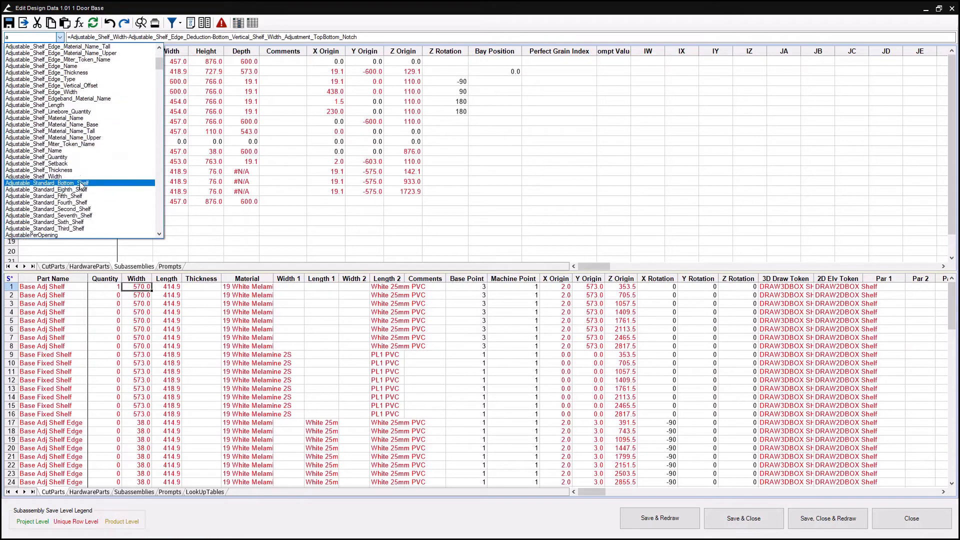
pyautogui.click(76, 177)
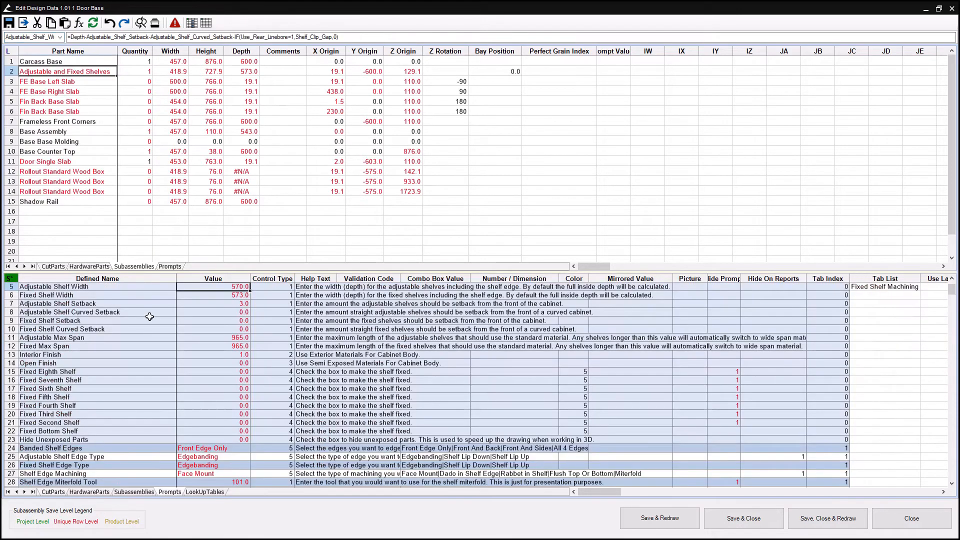
# Step: Highlight the whole Adjustable Shelf Width formula and return to the LookUpTables sheet
pyautogui.click(73, 38)
pyautogui.click(357, 39)
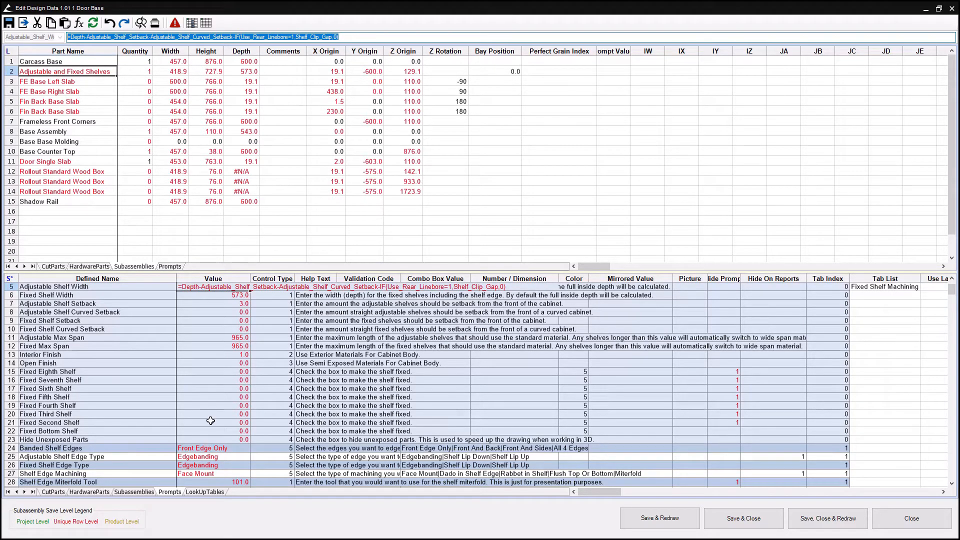
pyautogui.click(205, 489)
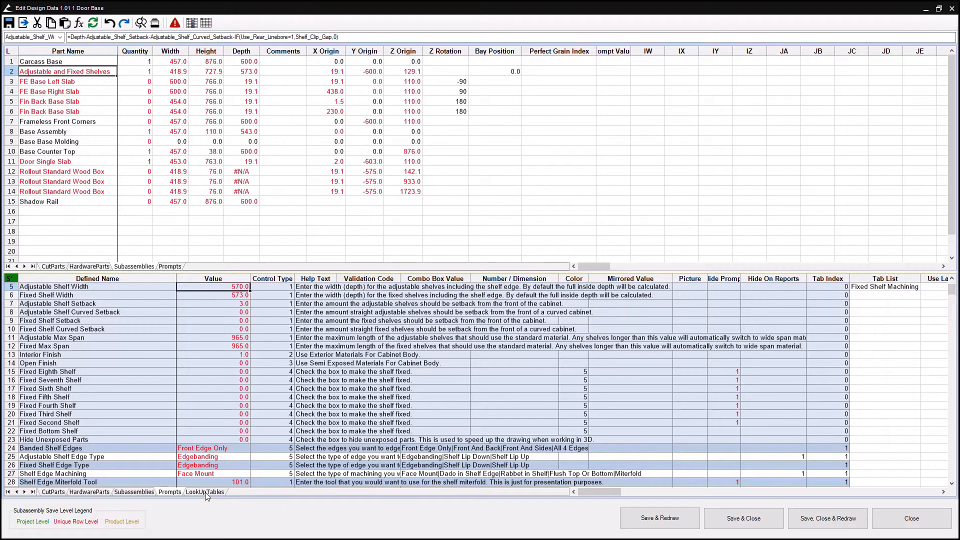
pyautogui.click(205, 492)
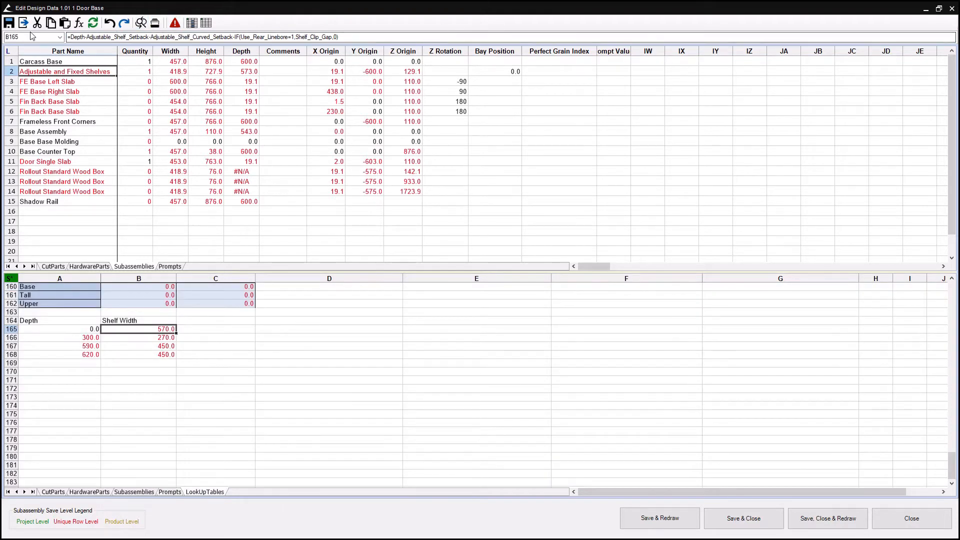
# Step: Review the depth entries in A165:A168 and the first shelf width formula in B165
pyautogui.click(80, 328)
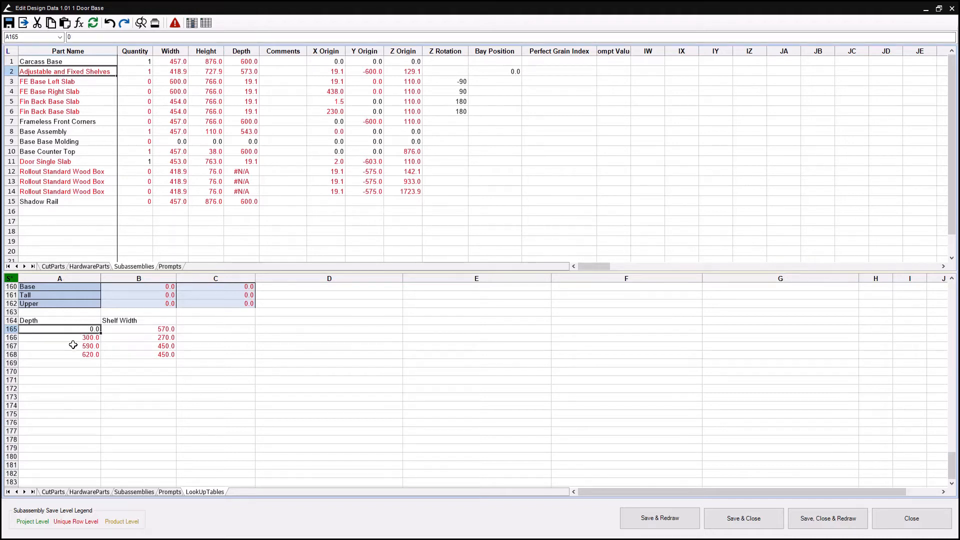
pyautogui.click(73, 340)
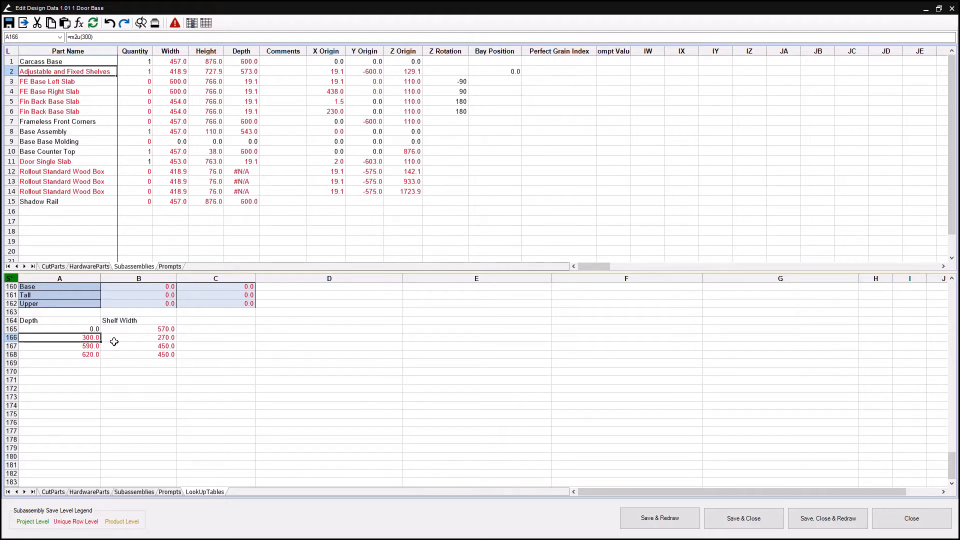
pyautogui.click(156, 331)
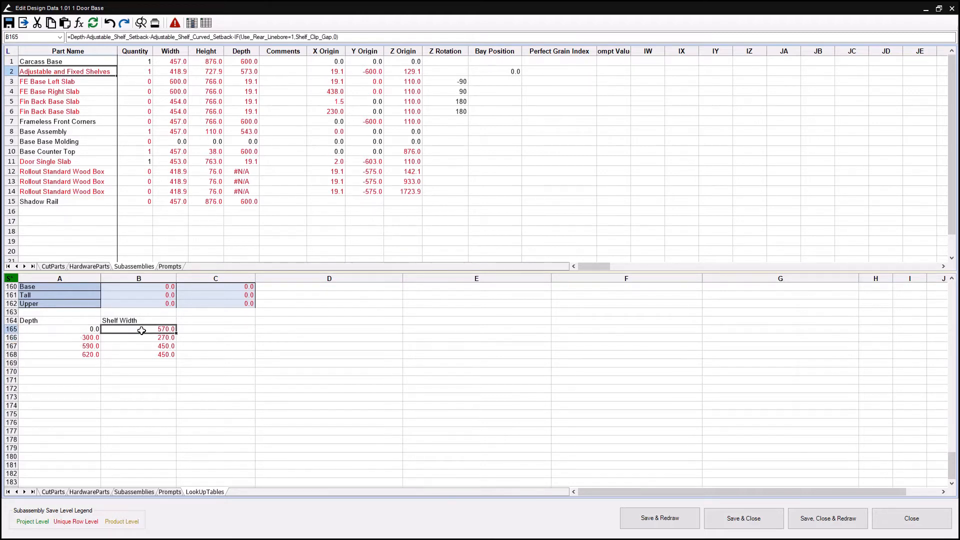
pyautogui.click(85, 337)
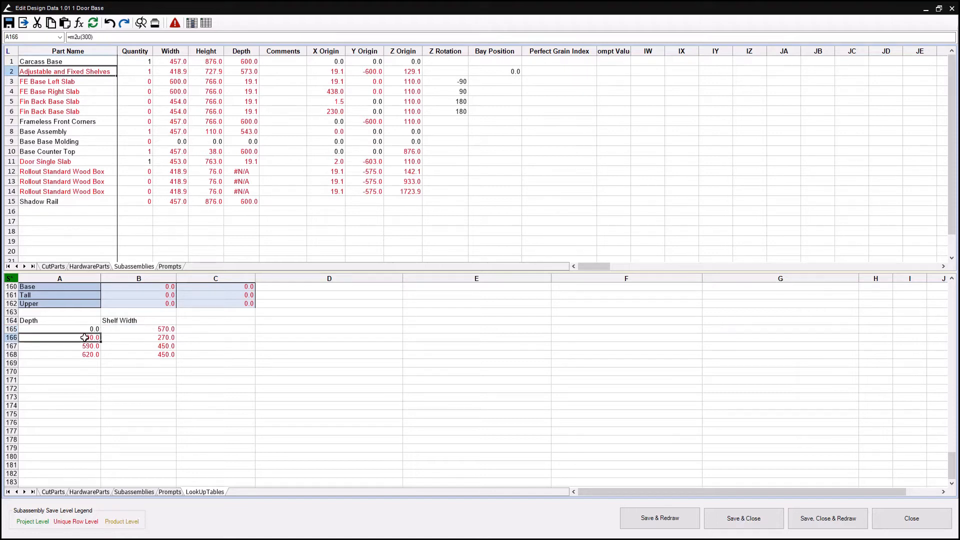
pyautogui.click(78, 347)
pyautogui.click(80, 354)
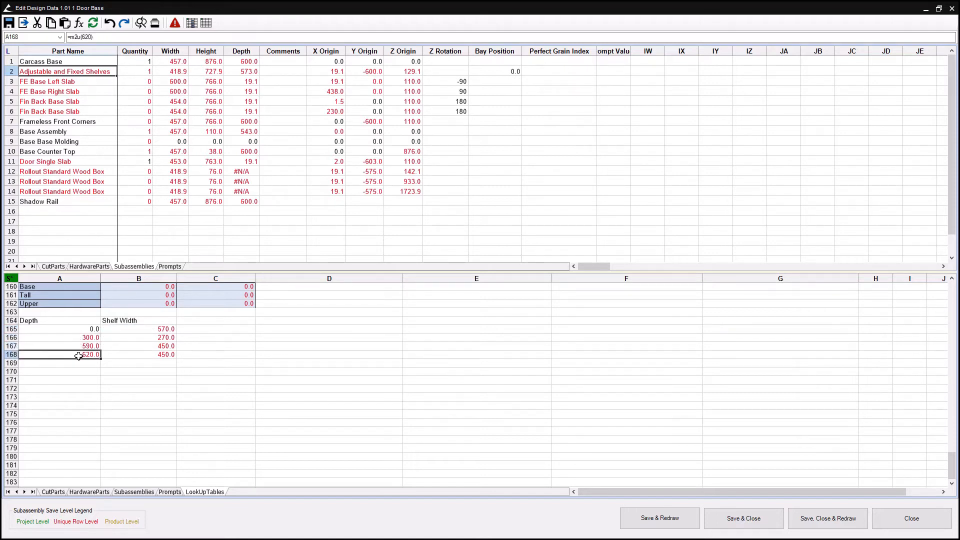
pyautogui.click(79, 338)
pyautogui.click(79, 346)
pyautogui.click(79, 354)
pyautogui.click(78, 338)
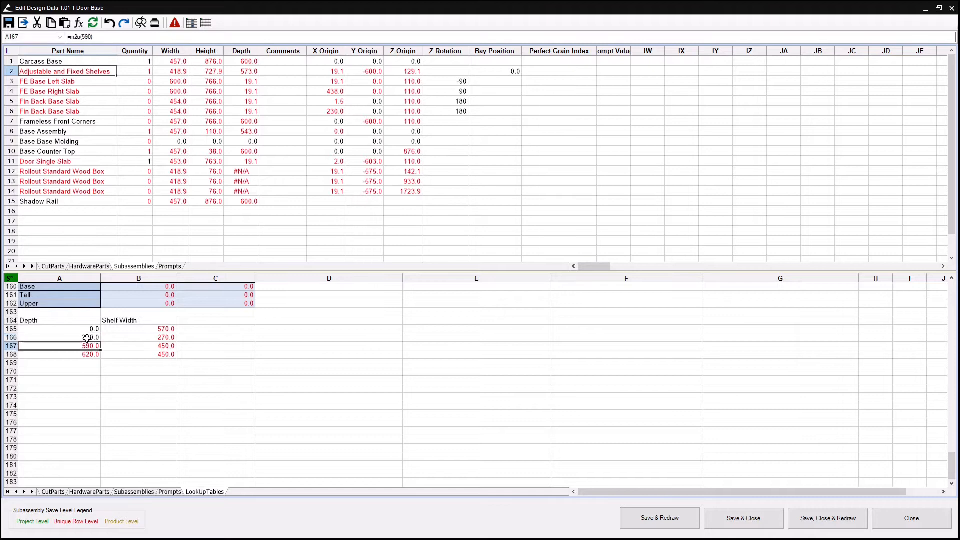
# Step: Check the conversion formula in the 300 depth cell and compare the depth entries with the shelf widths in B165:B168
pyautogui.click(98, 37)
pyautogui.press('Return')
pyautogui.press('Up')
pyautogui.press('Right')
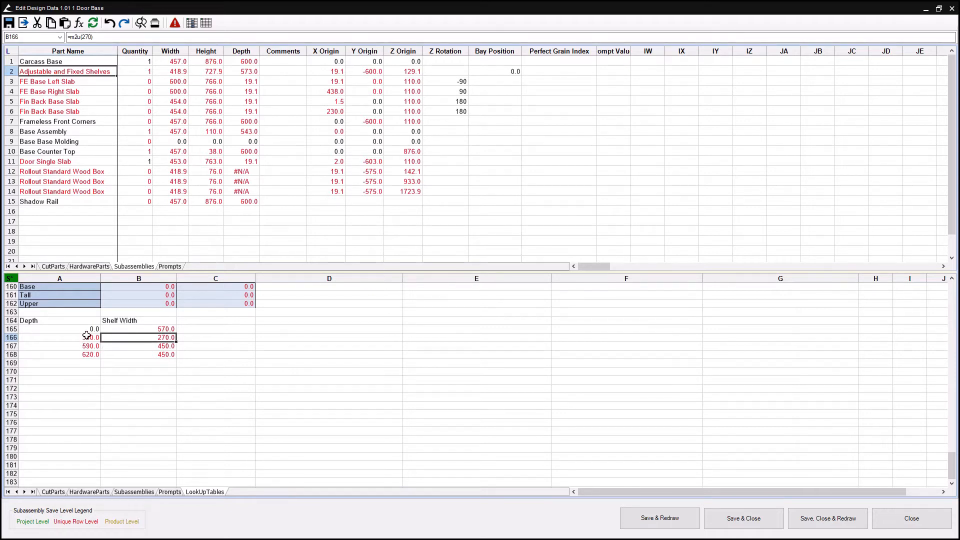
pyautogui.moveTo(86, 337); pyautogui.dragTo(84, 356)
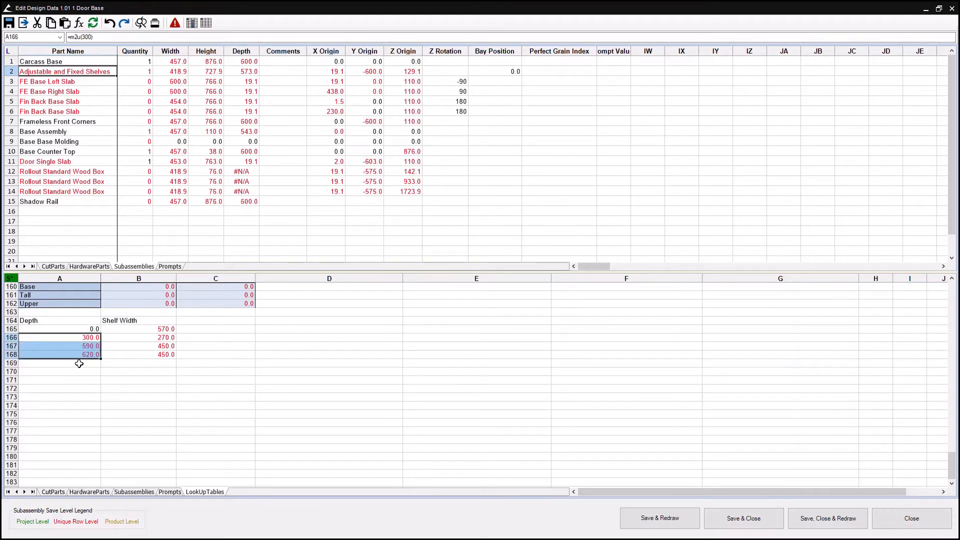
pyautogui.moveTo(161, 330); pyautogui.dragTo(152, 356)
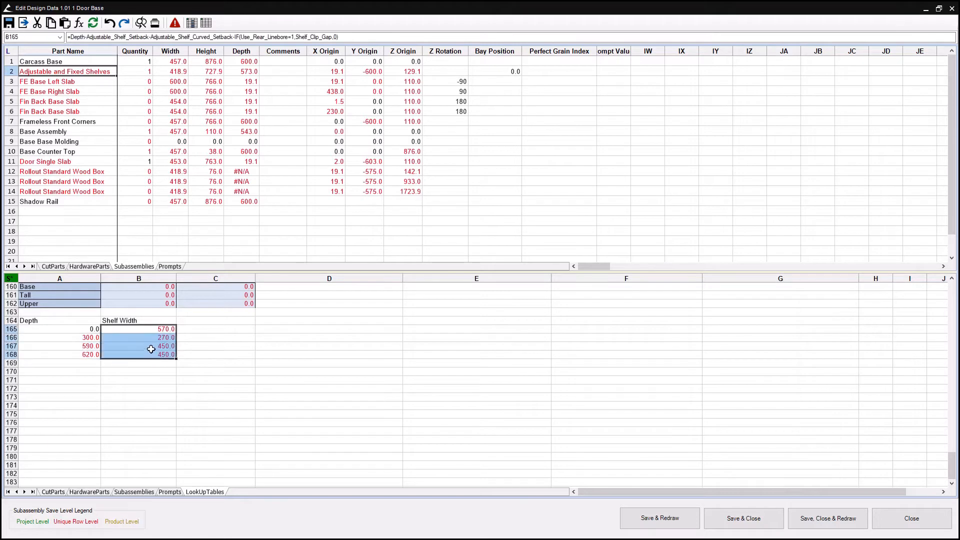
pyautogui.click(152, 355)
pyautogui.click(144, 345)
pyautogui.click(152, 355)
pyautogui.click(147, 345)
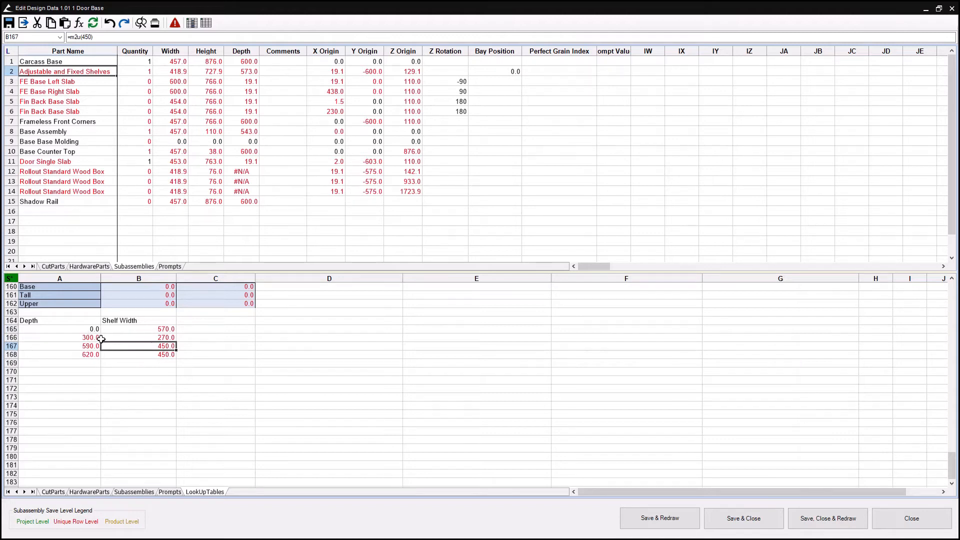
# Step: Define the workbook name LookUpTableShelfWidth for A165:B168, copy the name, and close the Name Manager
pyautogui.moveTo(71, 330); pyautogui.dragTo(150, 357)
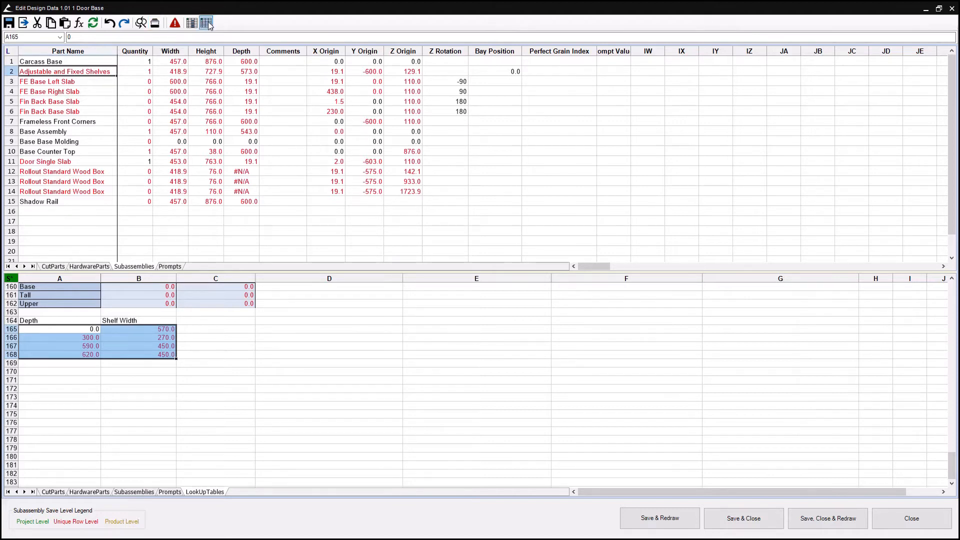
pyautogui.click(155, 24)
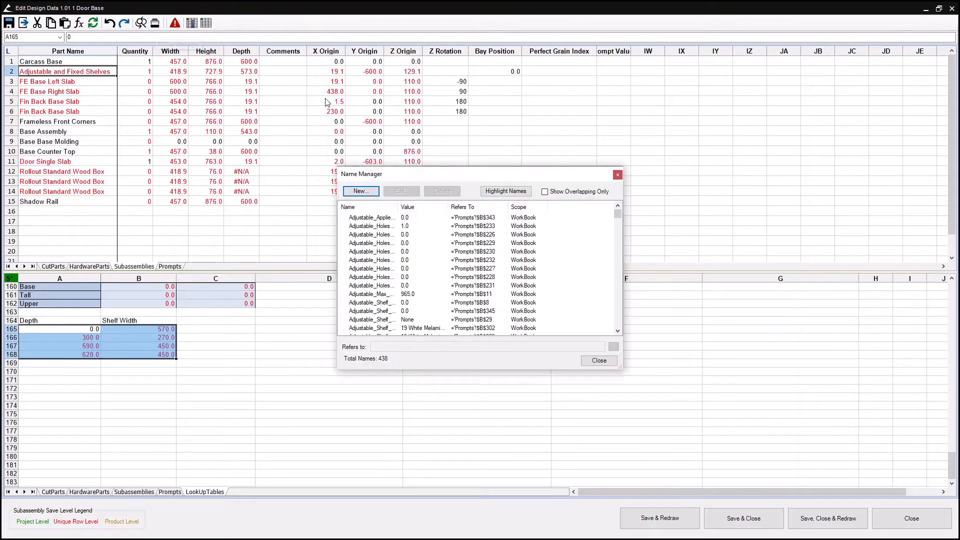
pyautogui.click(361, 191)
pyautogui.click(452, 255)
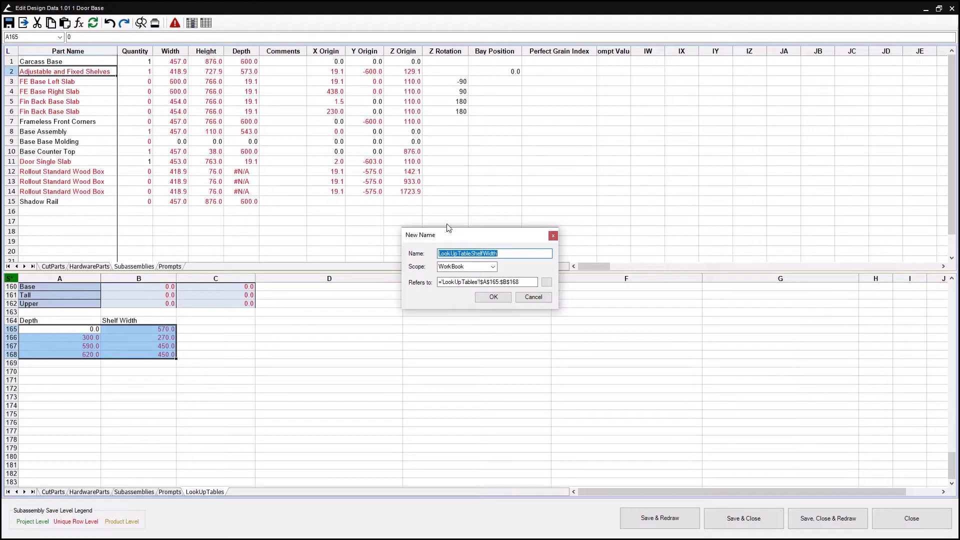
pyautogui.rightClick(461, 254)
pyautogui.click(490, 288)
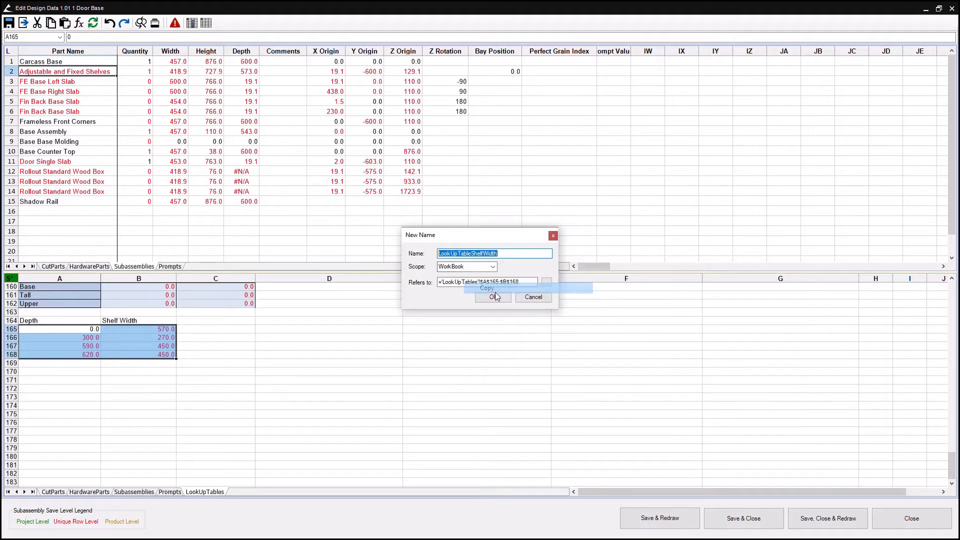
pyautogui.click(492, 297)
pyautogui.click(598, 360)
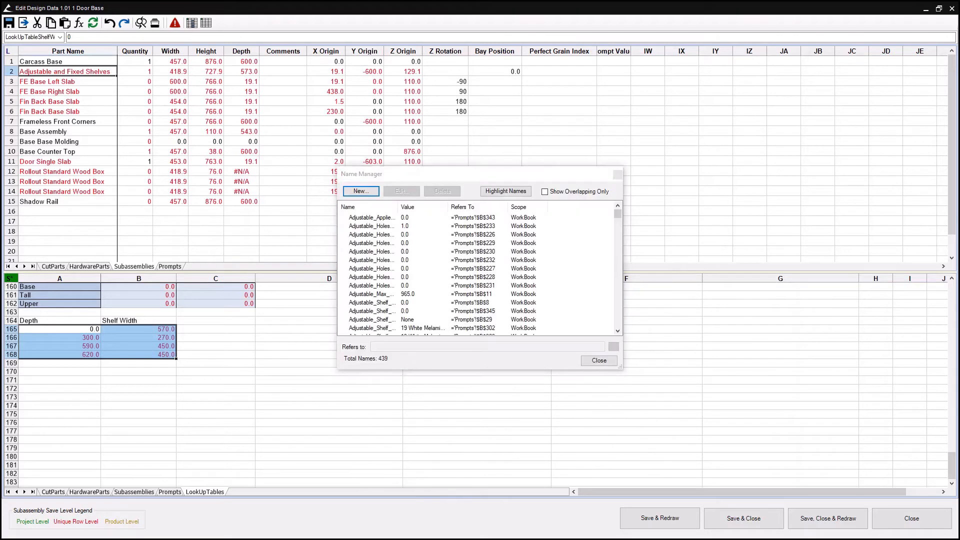
# Step: Check the defined names of the Condition table range A160:C162 and the shelf width range A165:B168
pyautogui.click(32, 38)
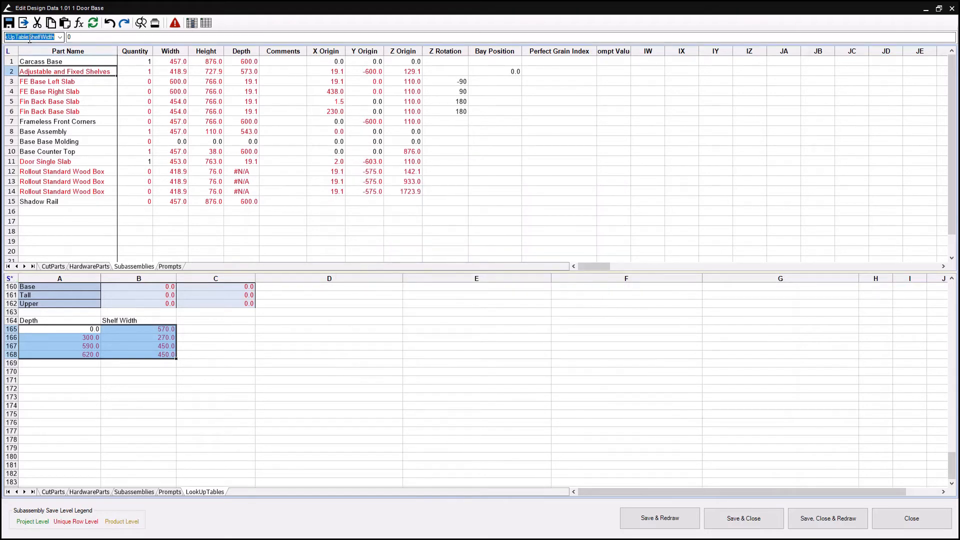
pyautogui.scroll(2, 156, 353)
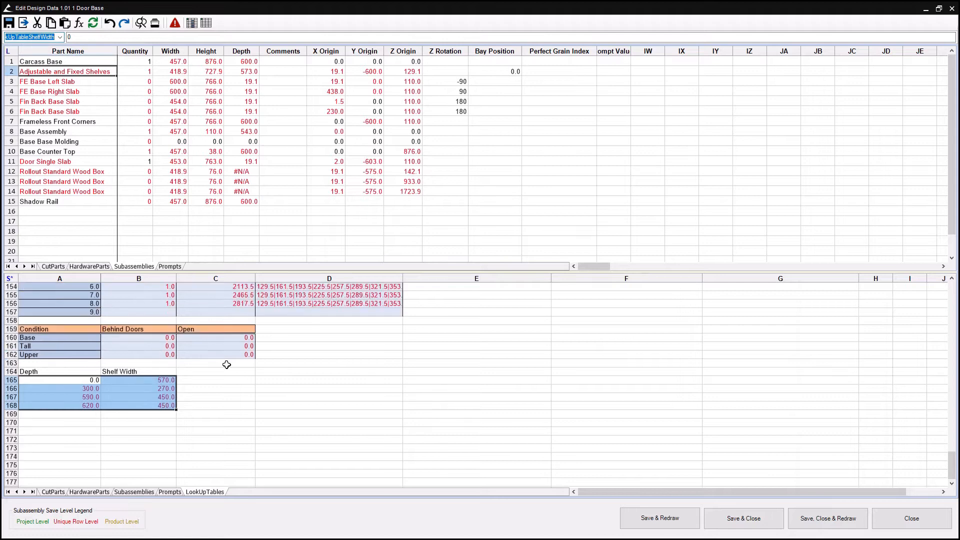
pyautogui.moveTo(231, 356); pyautogui.dragTo(58, 338)
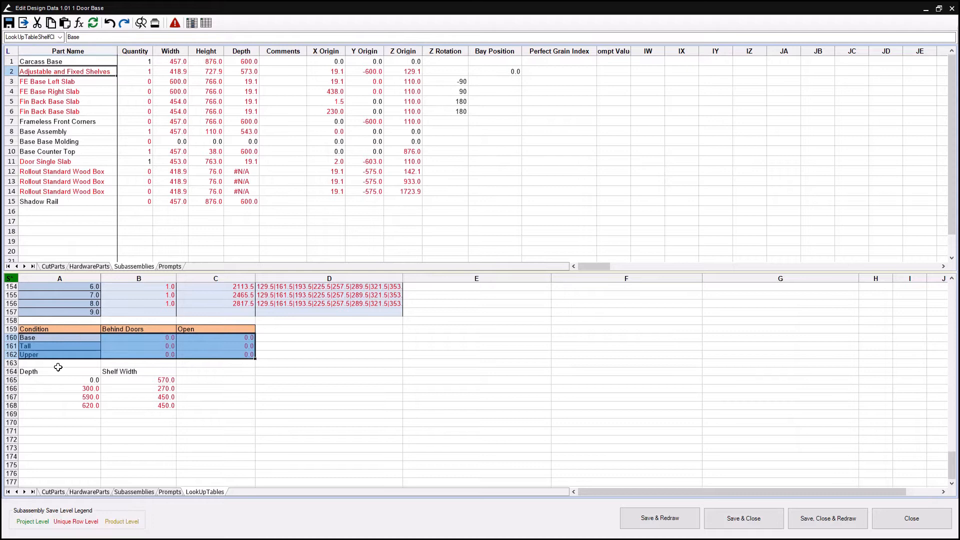
pyautogui.moveTo(47, 380); pyautogui.dragTo(150, 408)
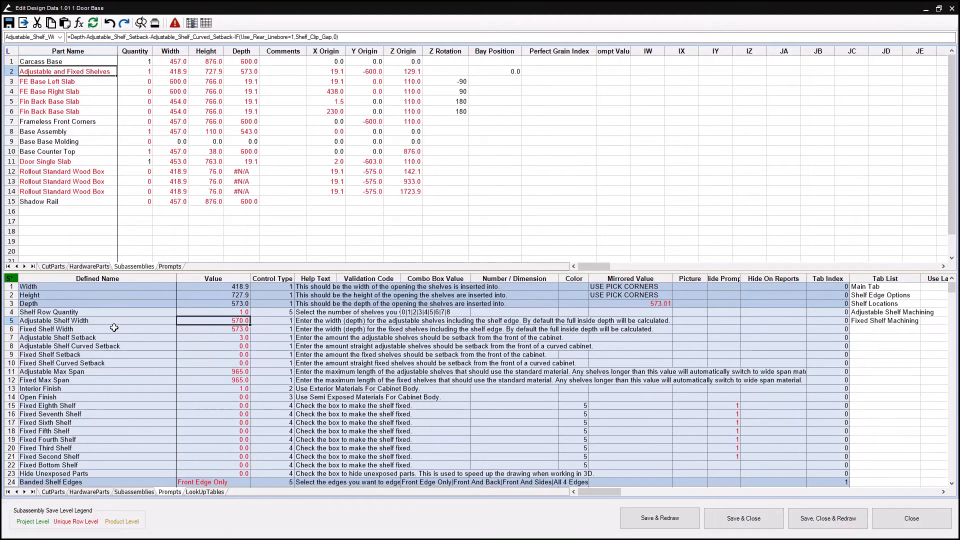
# Step: Insert a prompt above Adjustable Shelf Width on the subassembly's Prompts sheet and name it Use Standard Adjustable Shelf Widths
pyautogui.click(113, 322)
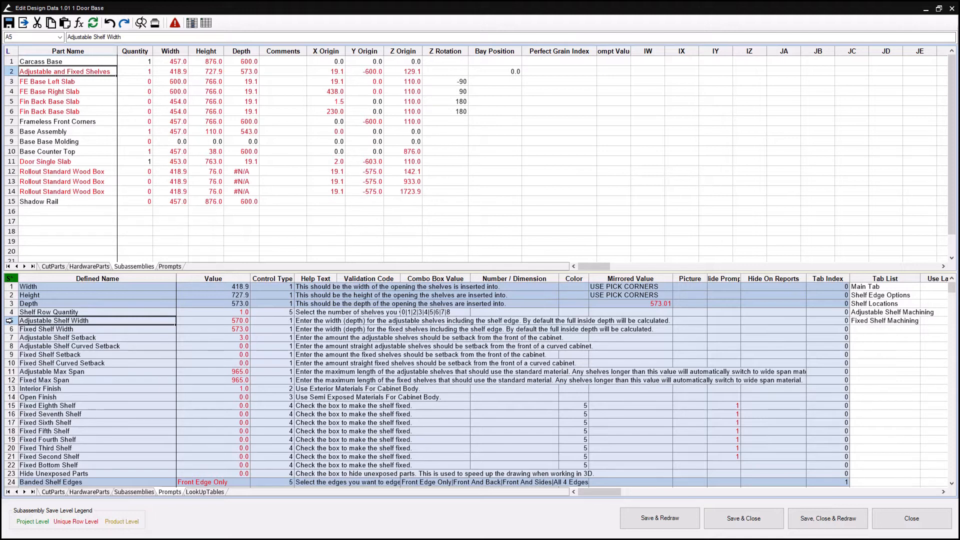
pyautogui.rightClick(9, 321)
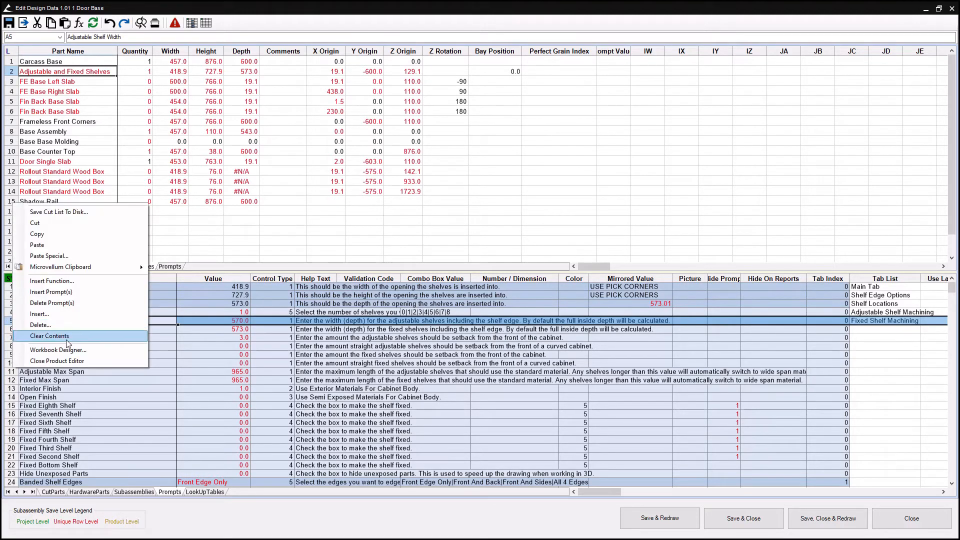
pyautogui.click(73, 293)
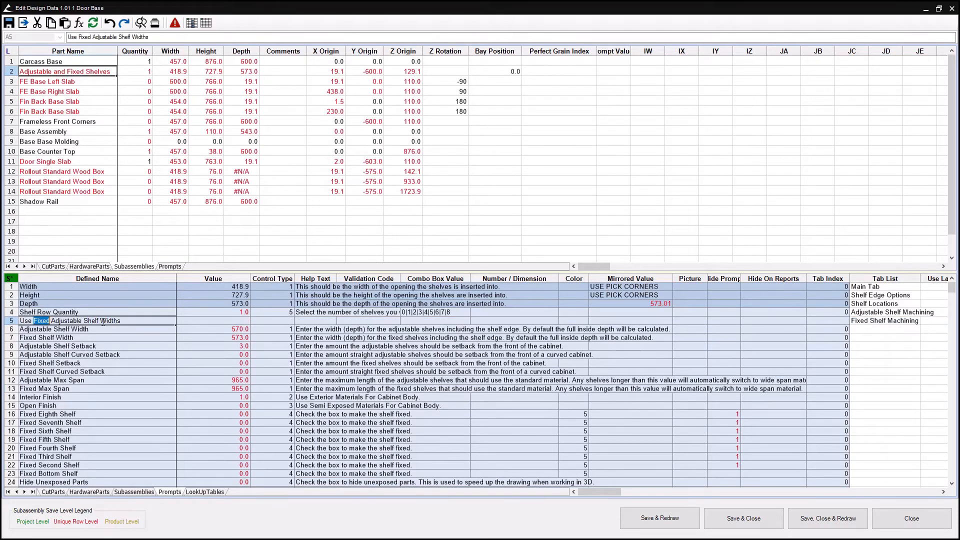
pyautogui.write('Standard Adjustable Shelf Widths')
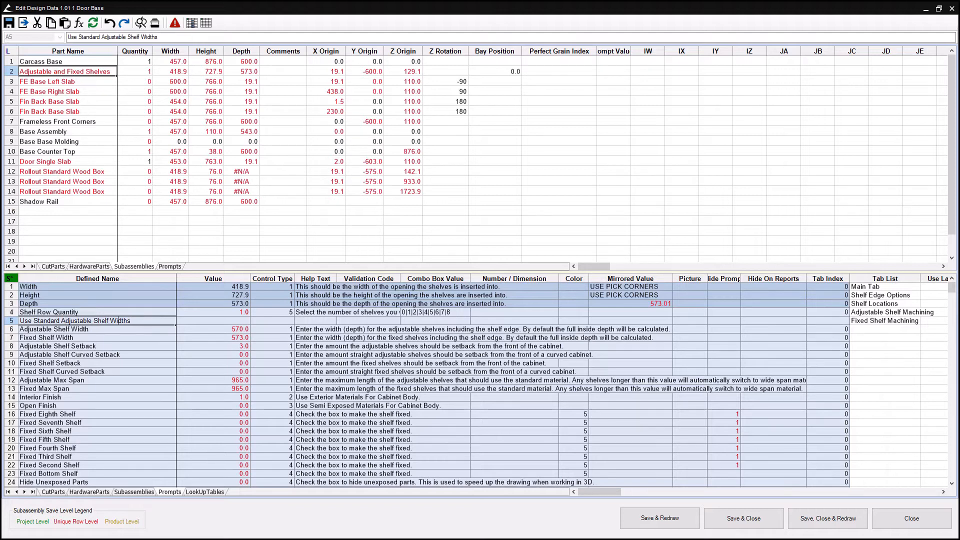
# Step: Give the Use Standard Adjustable Shelf Widths prompt a value of 1 and control type 4
pyautogui.press('Tab')
pyautogui.press('Tab')
pyautogui.write('4')
pyautogui.press('Tab')
# Step: Enter the prompt's help text: "Select to use standard blank widths for adjustable shelves. Otherwise, the full depth minus the setback will be used."
pyautogui.write('S')
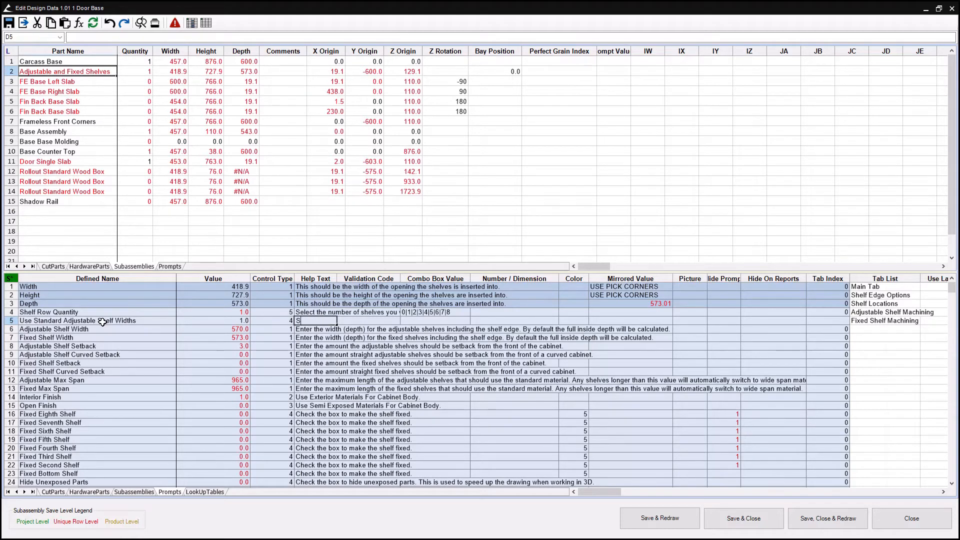
pyautogui.write('elex')
pyautogui.press('BackSpace')
pyautogui.write('ct to use standard blank widths')
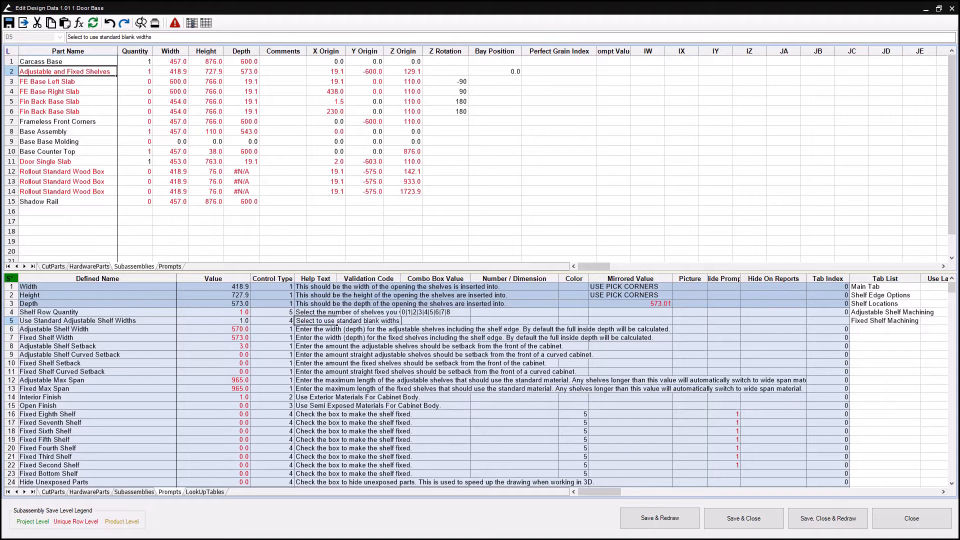
pyautogui.write(' for adjustable shelves.  Otherwise')
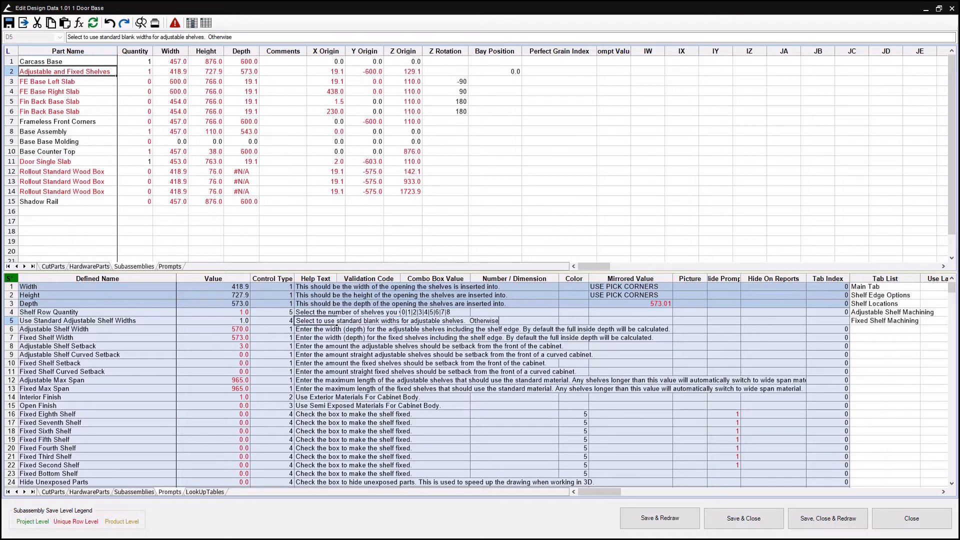
pyautogui.write(', the full depth minus tha ')
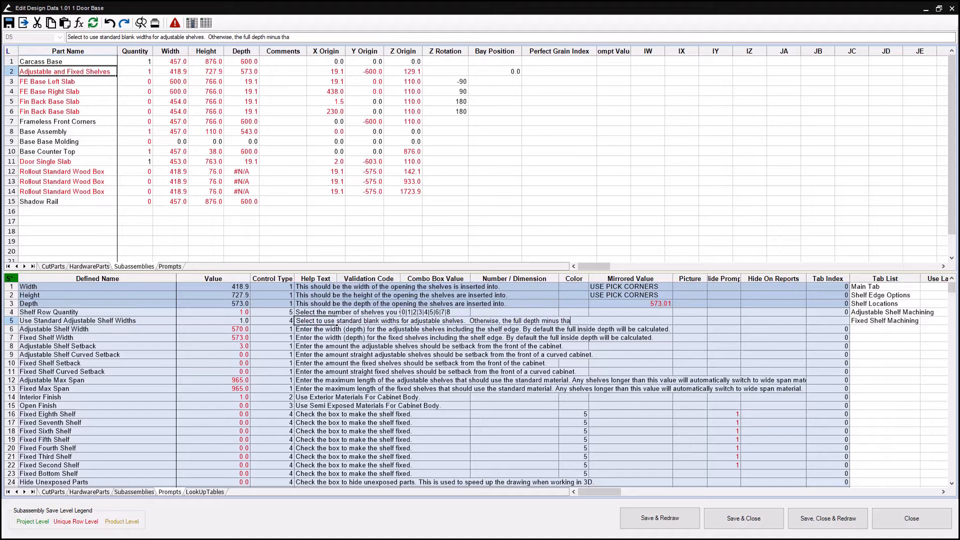
pyautogui.write('seta')
pyautogui.press('BackSpace')
pyautogui.write('back will be used.')
pyautogui.press('BackSpace')
pyautogui.press('BackSpace')
pyautogui.press('BackSpace')
pyautogui.press('BackSpace')
pyautogui.write('used.')
# Step: Define a name for the value cell of the Use Standard Adjustable Shelf Widths prompt
pyautogui.rightClick(225, 320)
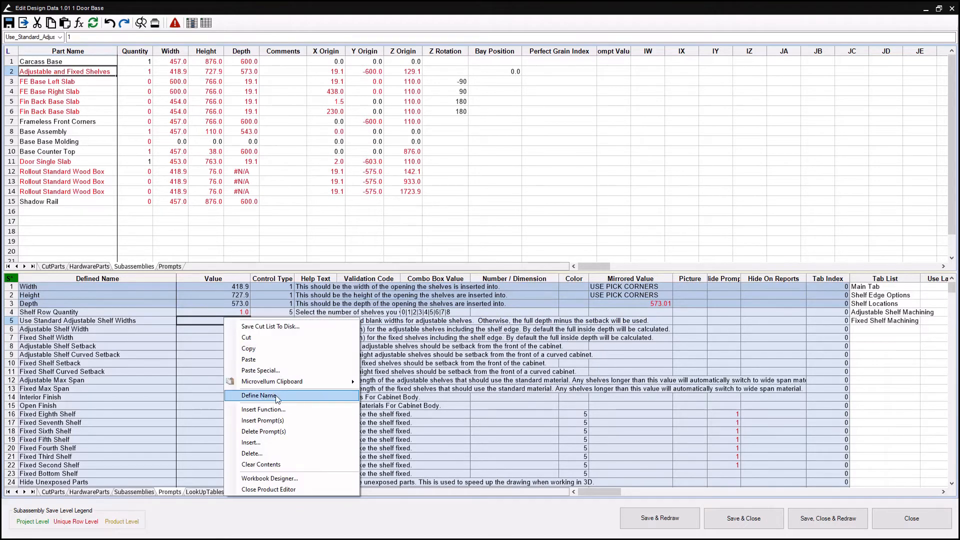
pyautogui.click(277, 395)
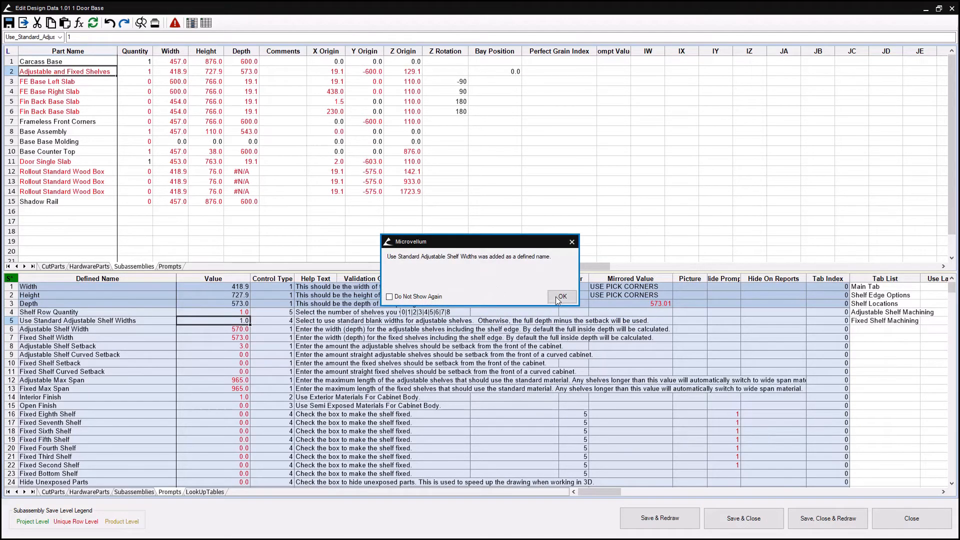
pyautogui.click(559, 298)
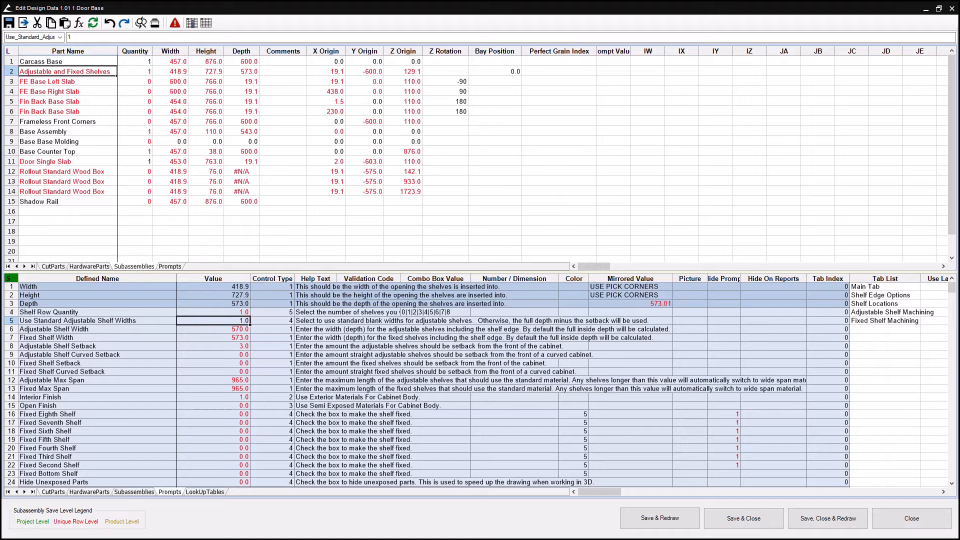
# Step: Open the Adjustable Shelf Width formula for editing and start a logical IF function
pyautogui.click(216, 329)
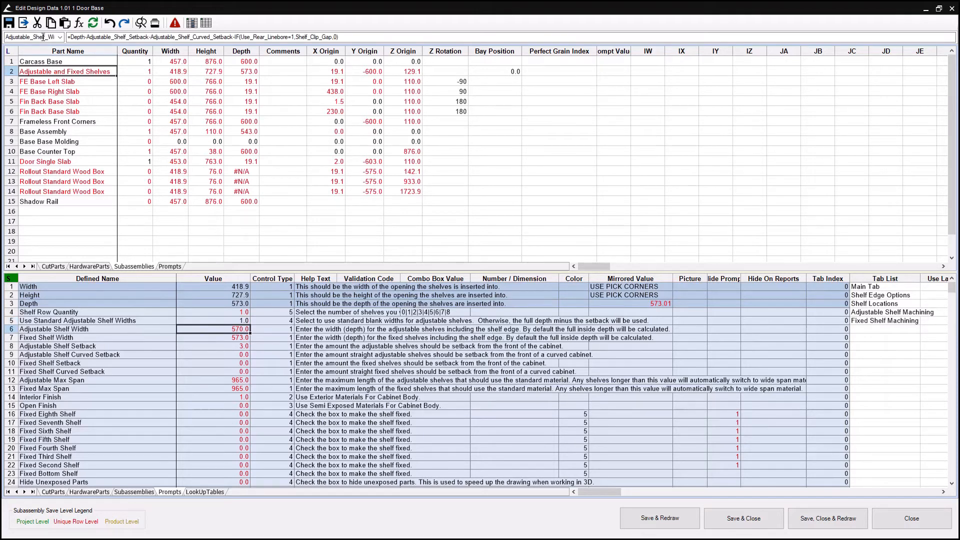
pyautogui.doubleClick(220, 331)
pyautogui.doubleClick(209, 329)
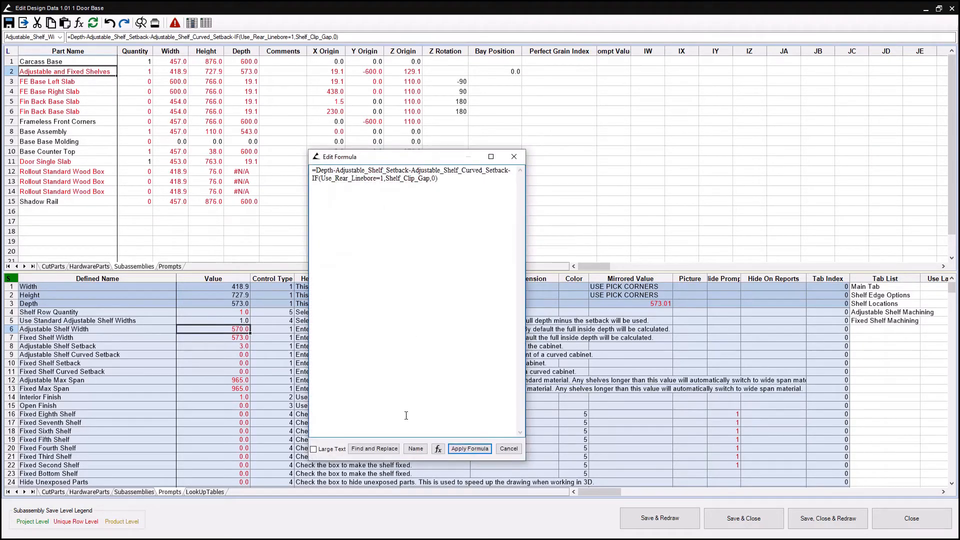
pyautogui.click(438, 448)
pyautogui.click(562, 307)
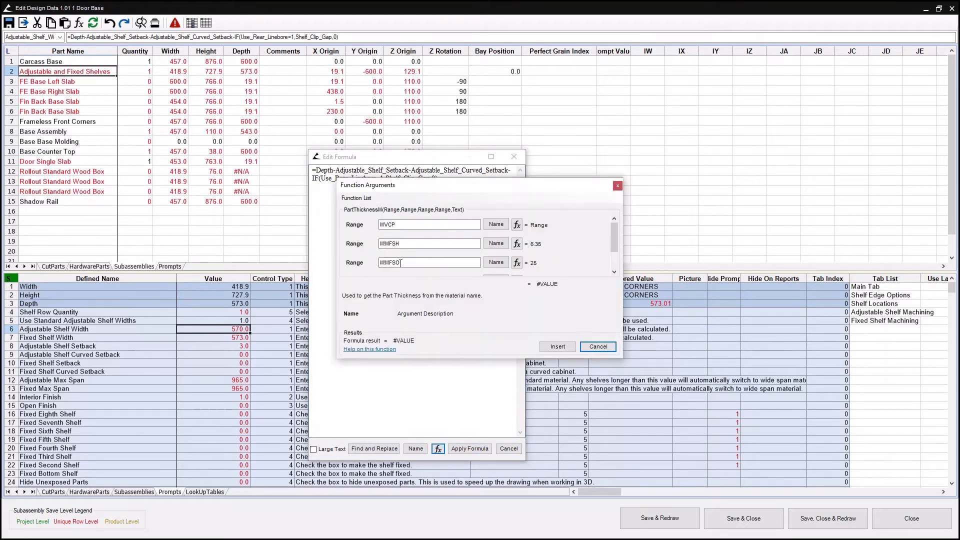
pyautogui.click(356, 198)
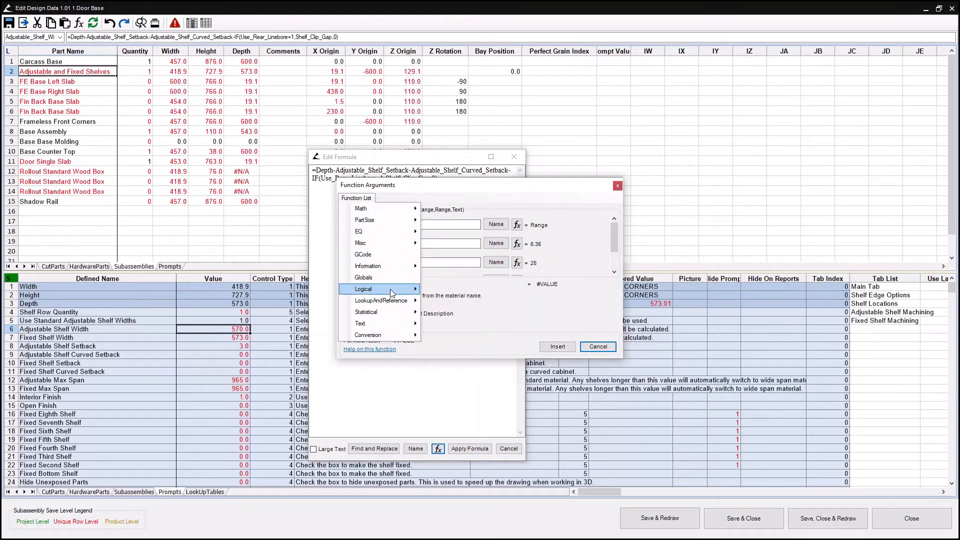
pyautogui.click(445, 291)
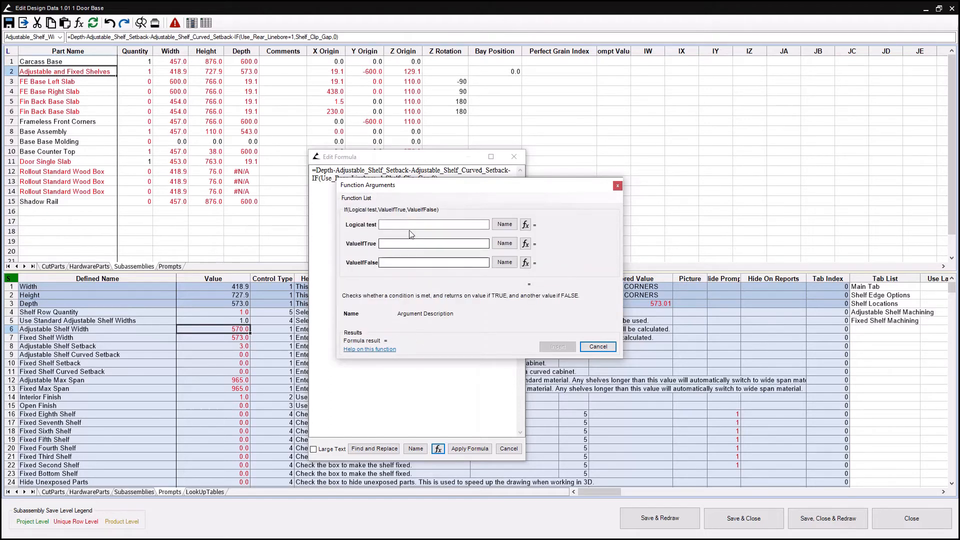
# Step: Move the existing Adjustable Shelf Width formula out of the formula editor into the IF function's ValueIfTrue argument
pyautogui.moveTo(390, 180); pyautogui.dragTo(371, 234)
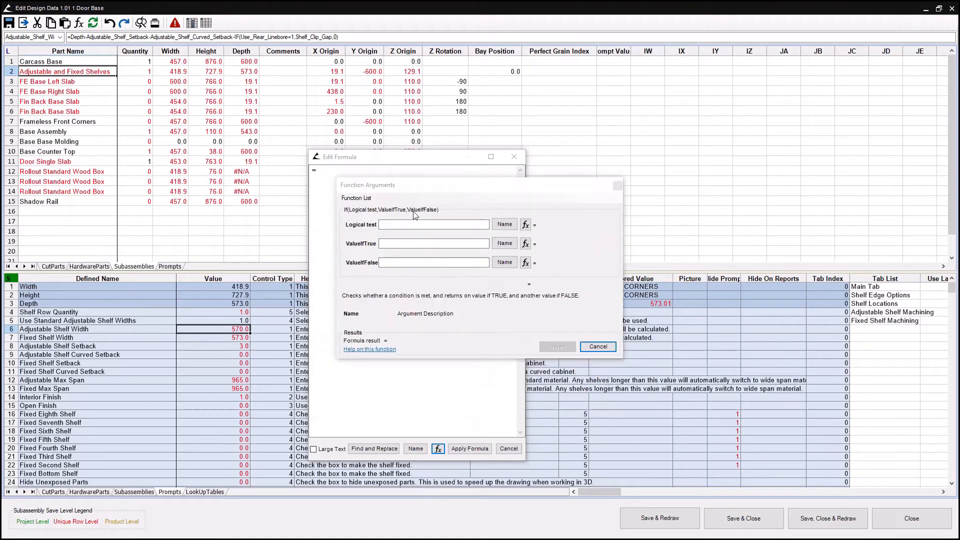
pyautogui.click(401, 244)
pyautogui.write('Depth-Adjustable_Shelf_Setback-Adjustable_Shelf_Curved_Setback-IF(Use_Rear_Linebore=1,Shelf_Clip_Gap,0)')
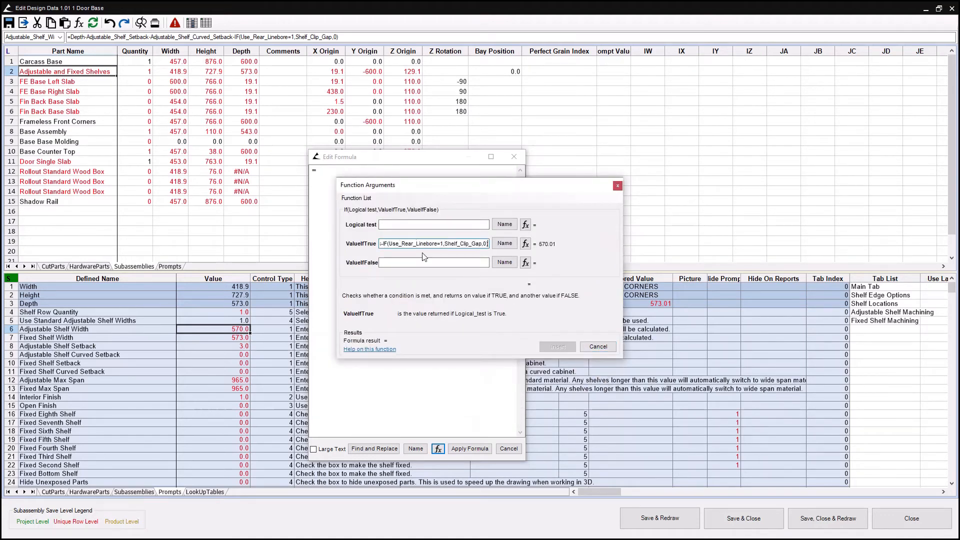
# Step: Set the IF function's logical test to Use_Standard_Adjustable_Shelf_Widths=0, picking the name from the subassembly variables
pyautogui.click(411, 225)
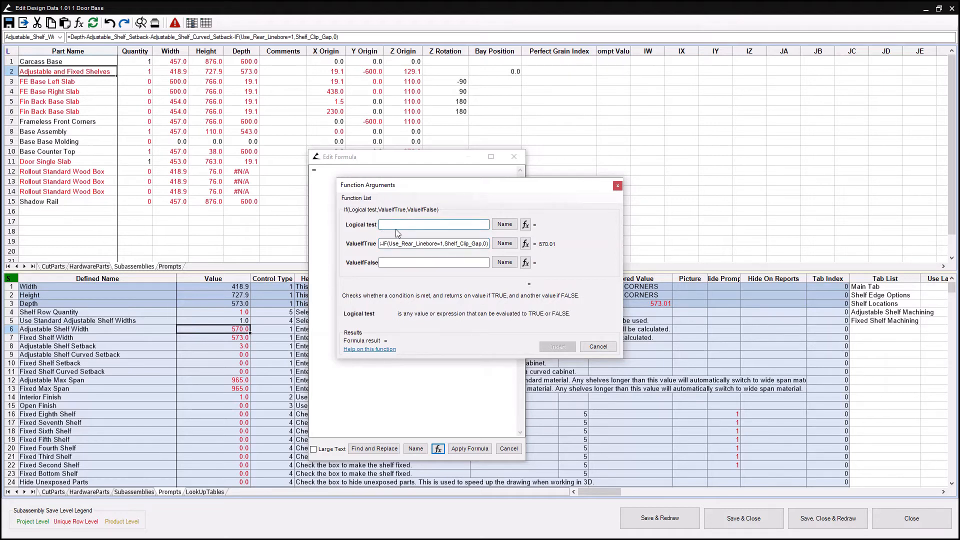
pyautogui.click(504, 225)
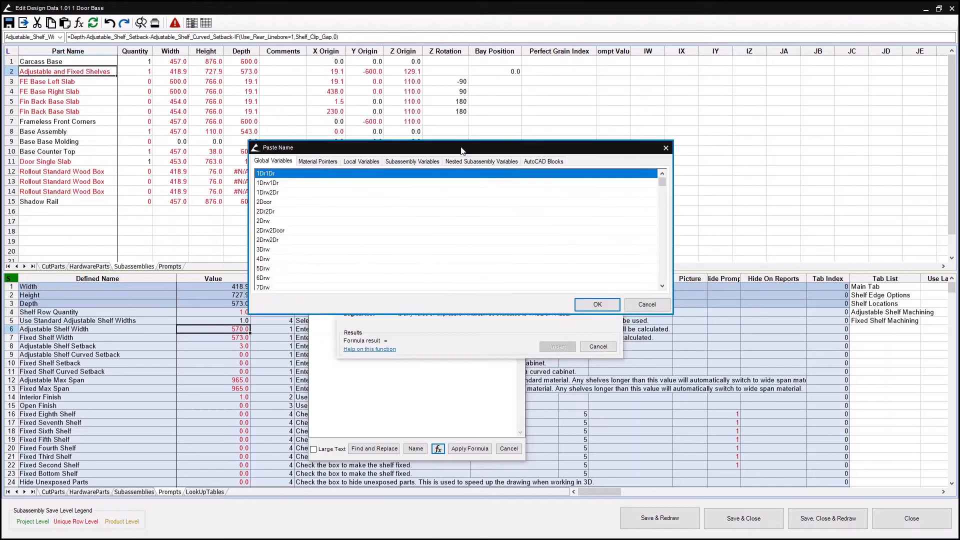
pyautogui.click(414, 161)
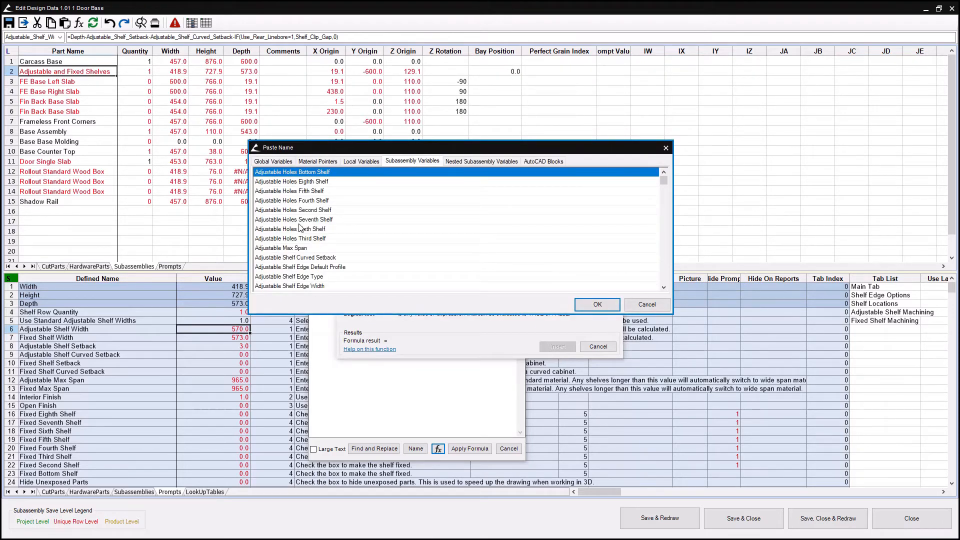
pyautogui.click(317, 201)
pyautogui.write('us')
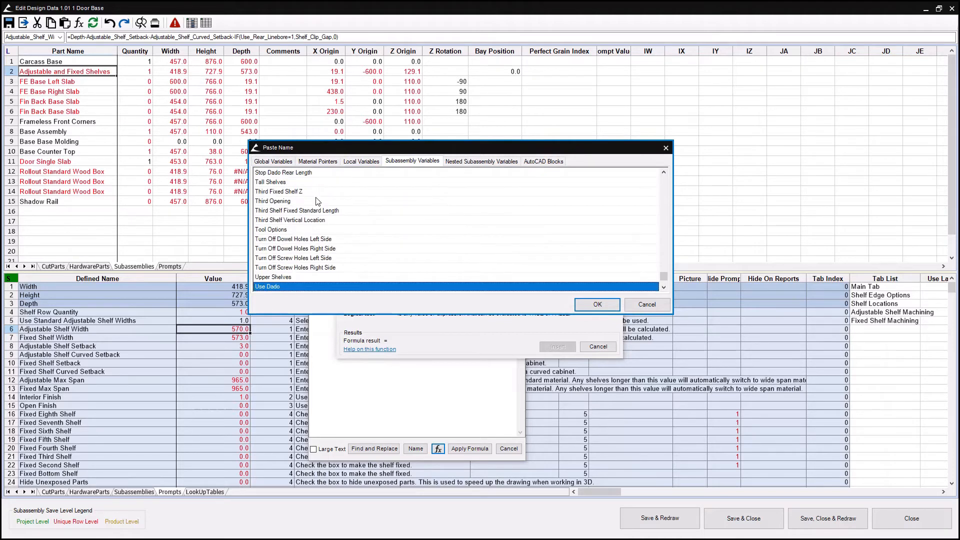
pyautogui.scroll(-3, 327, 200)
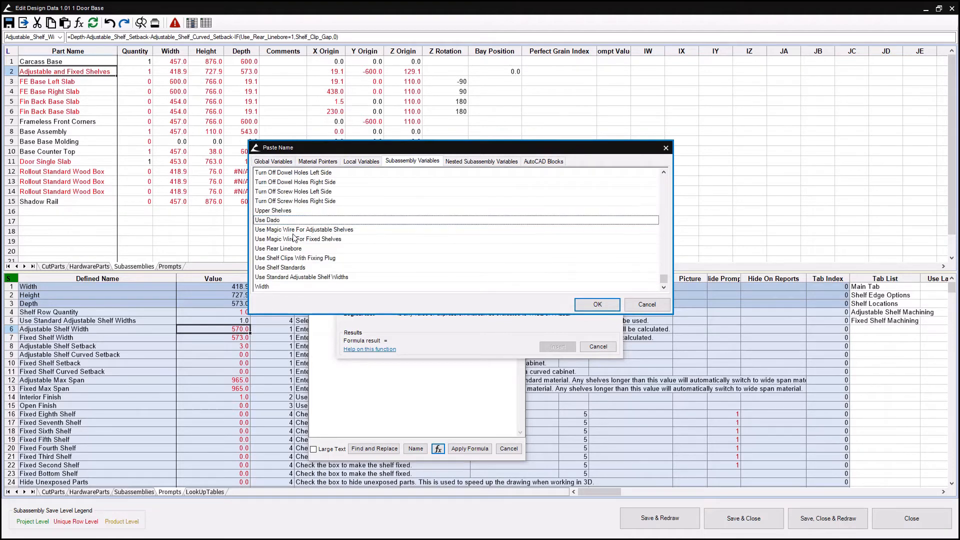
pyautogui.click(299, 278)
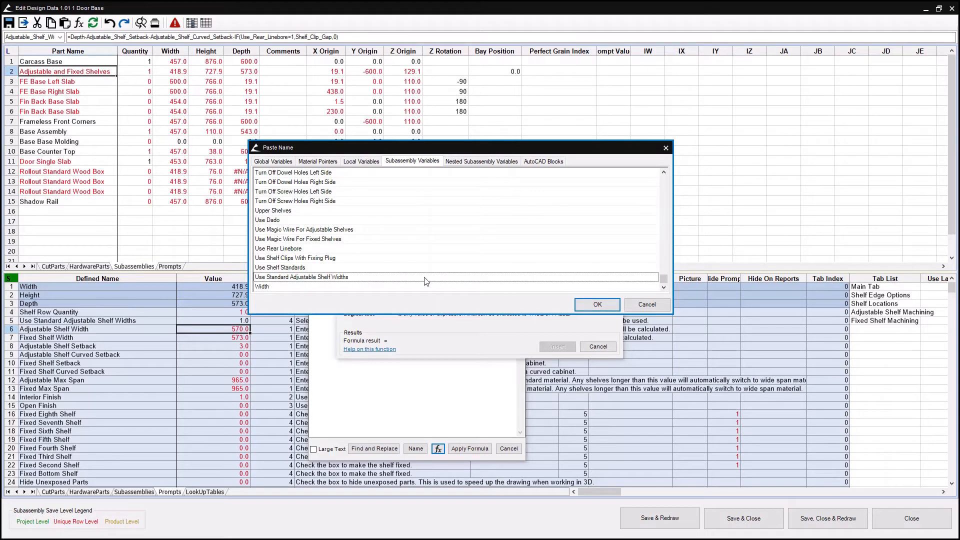
pyautogui.click(597, 305)
pyautogui.click(482, 226)
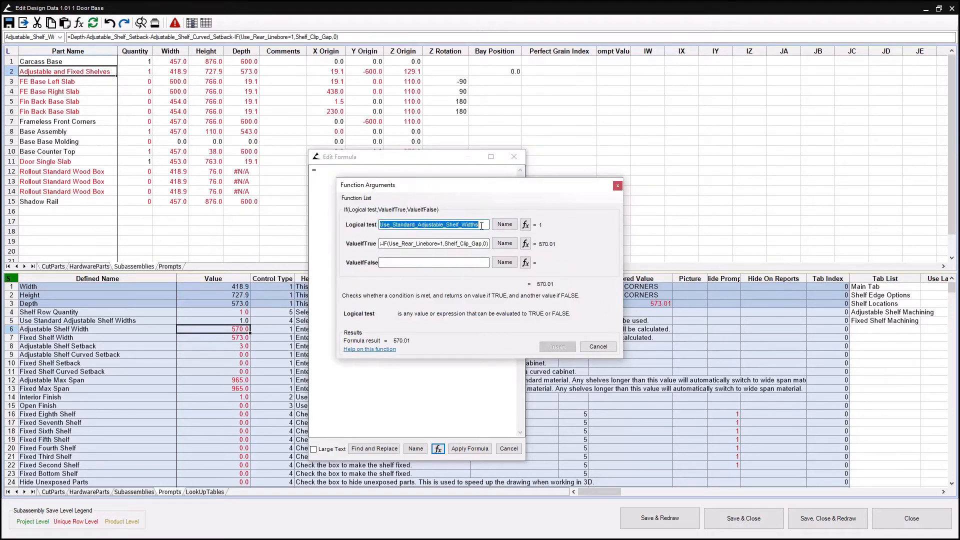
pyautogui.write('=0')
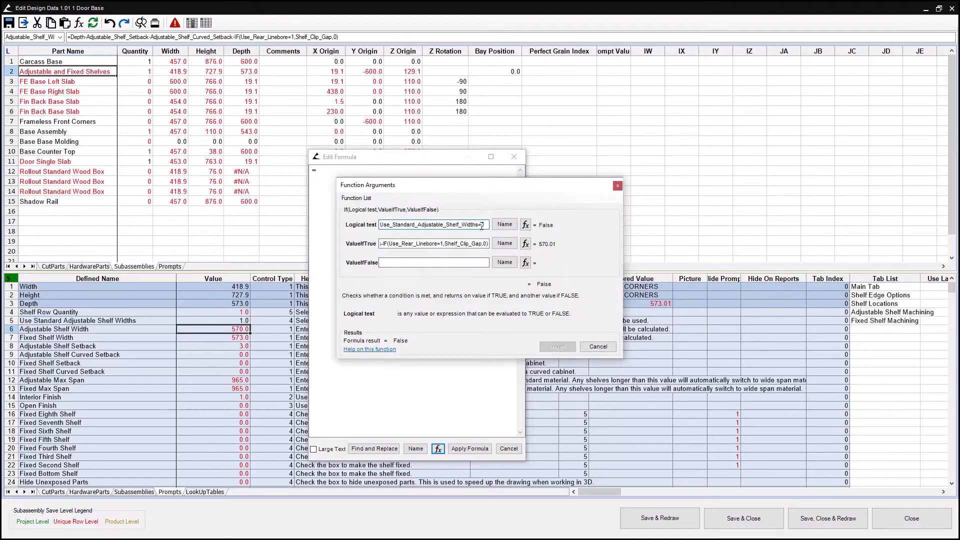
# Step: Start a nested VLOOKUP function for the IF function's ValueIfFalse argument
pyautogui.moveTo(392, 244); pyautogui.dragTo(487, 246)
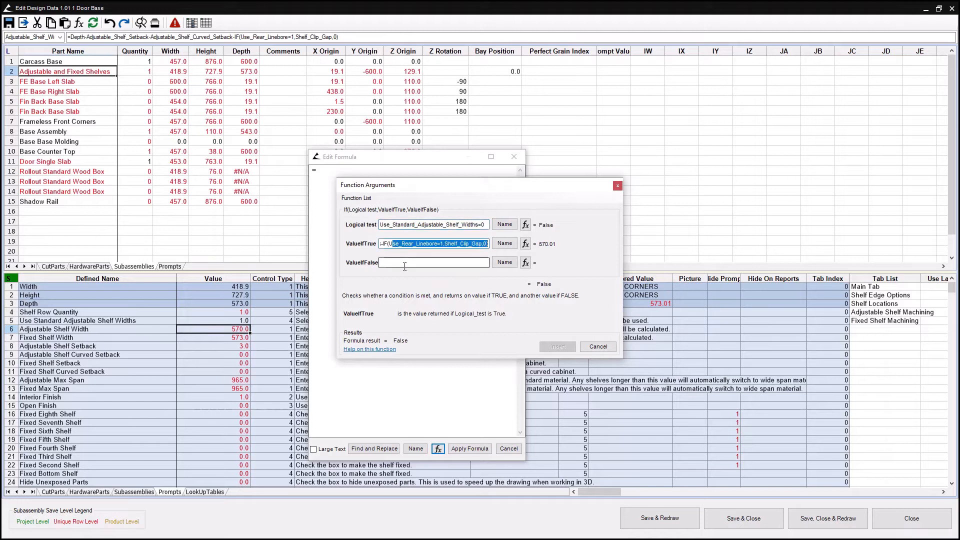
pyautogui.click(404, 263)
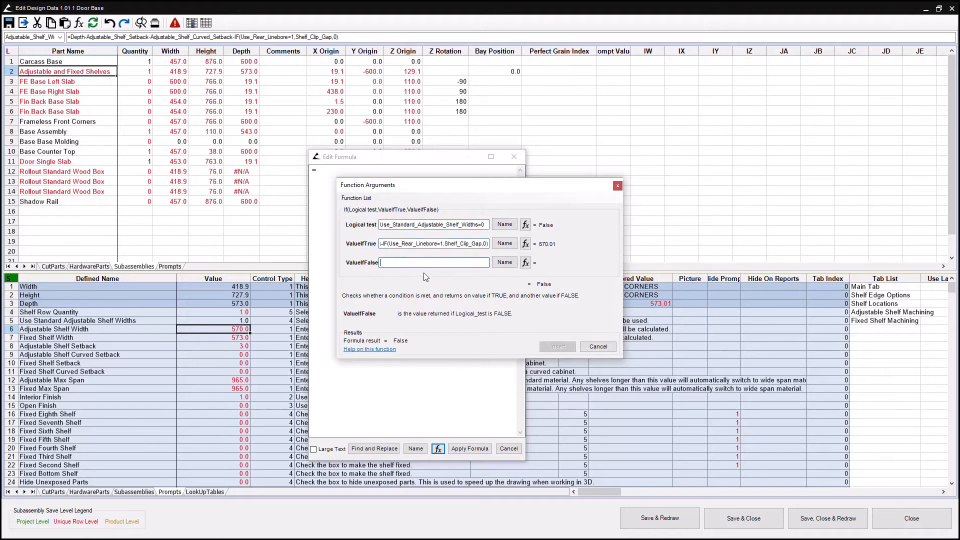
pyautogui.click(503, 266)
pyautogui.click(646, 308)
pyautogui.click(524, 263)
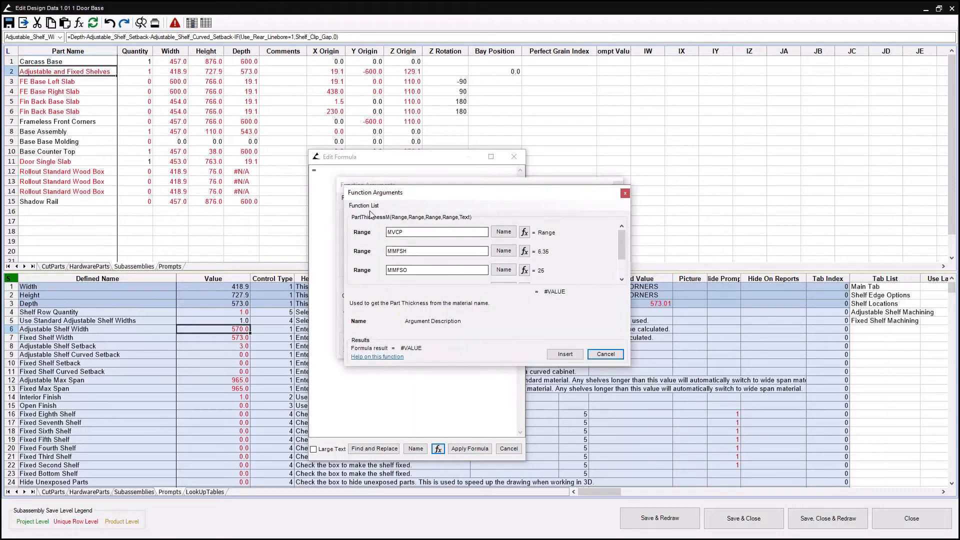
pyautogui.click(367, 206)
pyautogui.moveTo(390, 309)
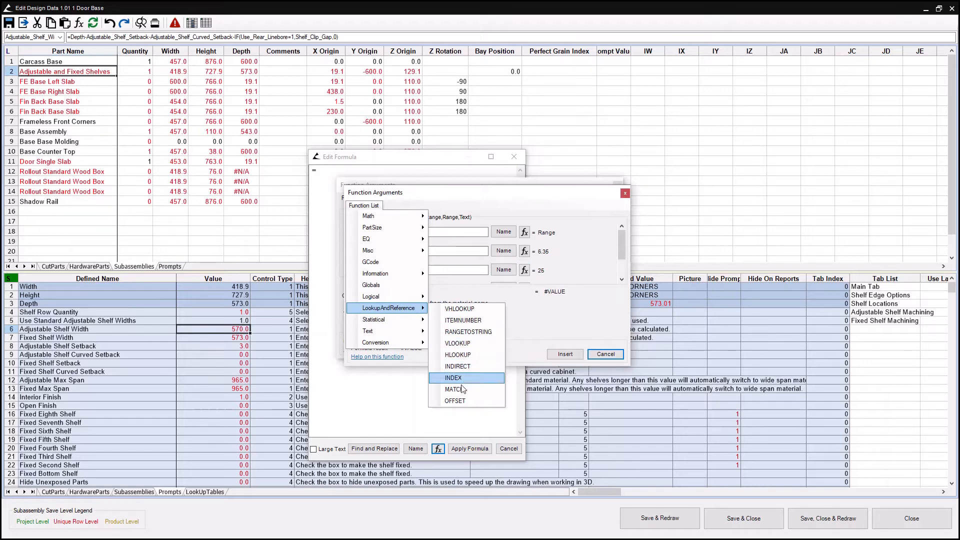
pyautogui.click(461, 347)
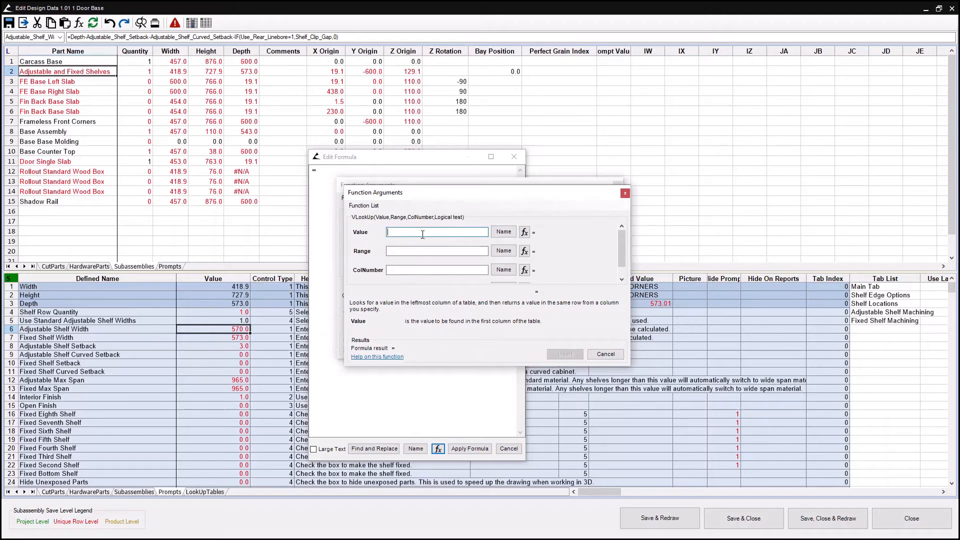
# Step: Set the VLOOKUP function's Value argument to depth and its Range argument to LookUpTableShelfWidth
pyautogui.write('depth')
pyautogui.click(503, 232)
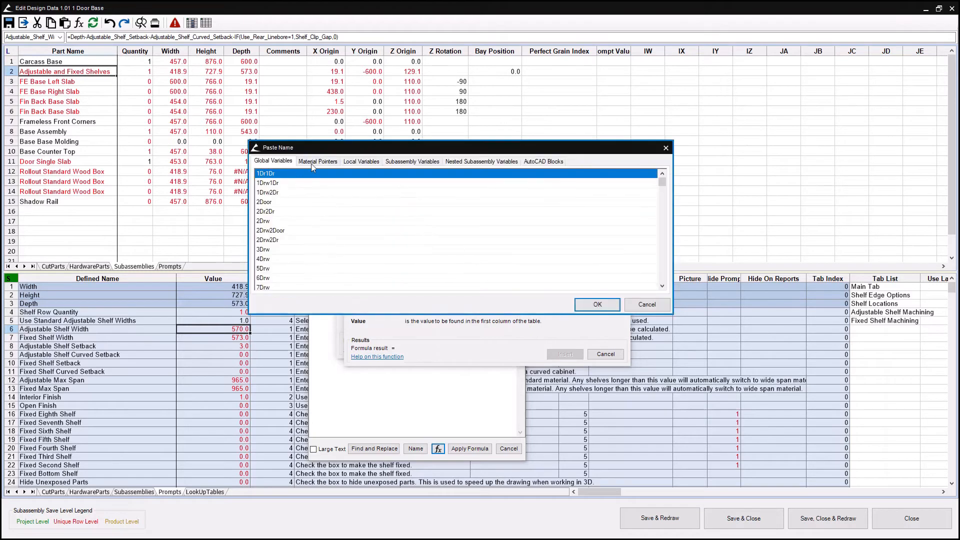
pyautogui.click(647, 304)
pyautogui.click(456, 250)
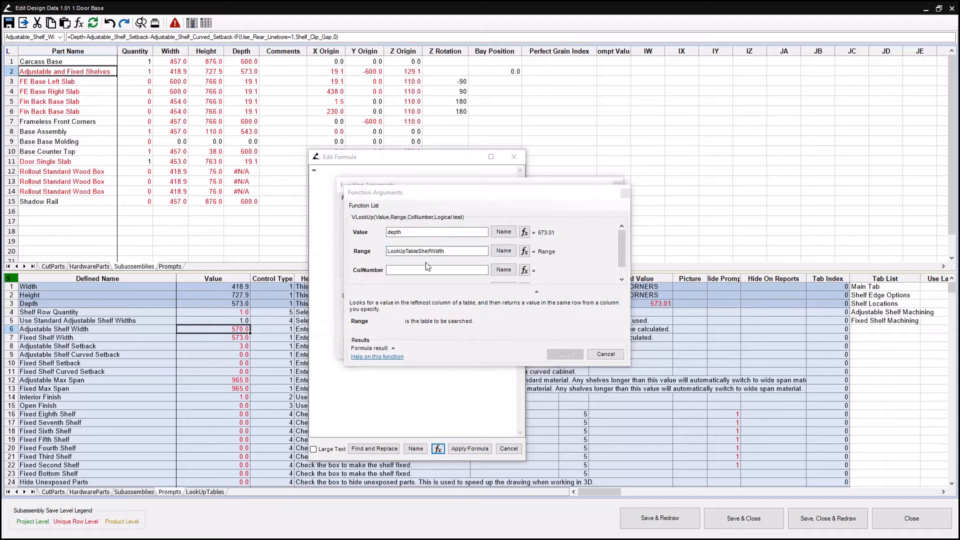
pyautogui.click(455, 253)
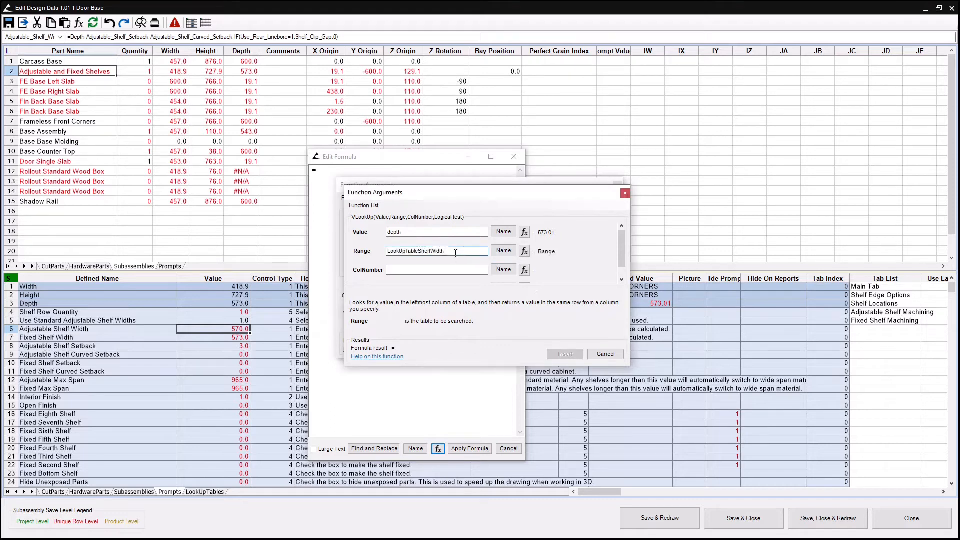
pyautogui.press('BackSpace')
pyautogui.write('helfWidth')
# Step: Set the VLOOKUP's ColNumber to 2 and its logical test to 1, and apply the completed IF formula to Adjustable Shelf Width
pyautogui.click(412, 270)
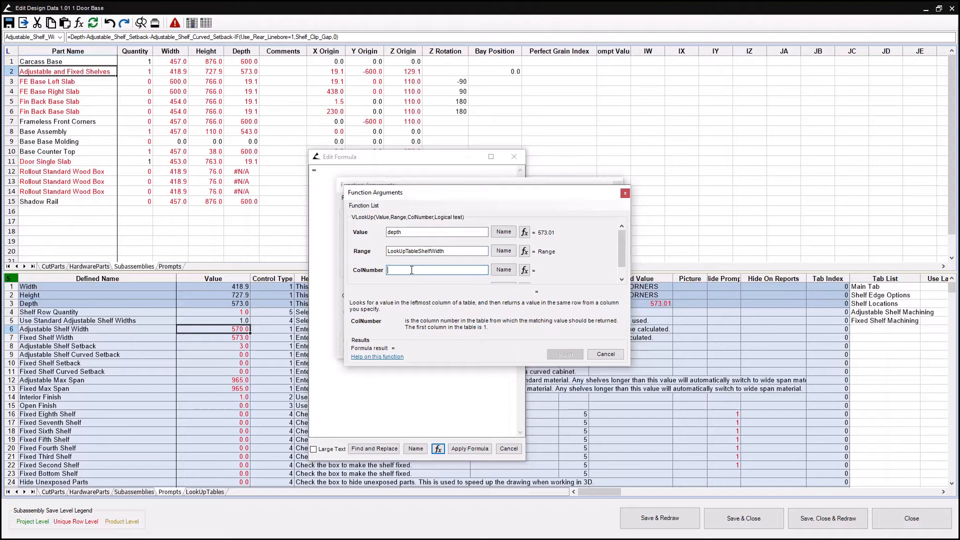
pyautogui.write('2')
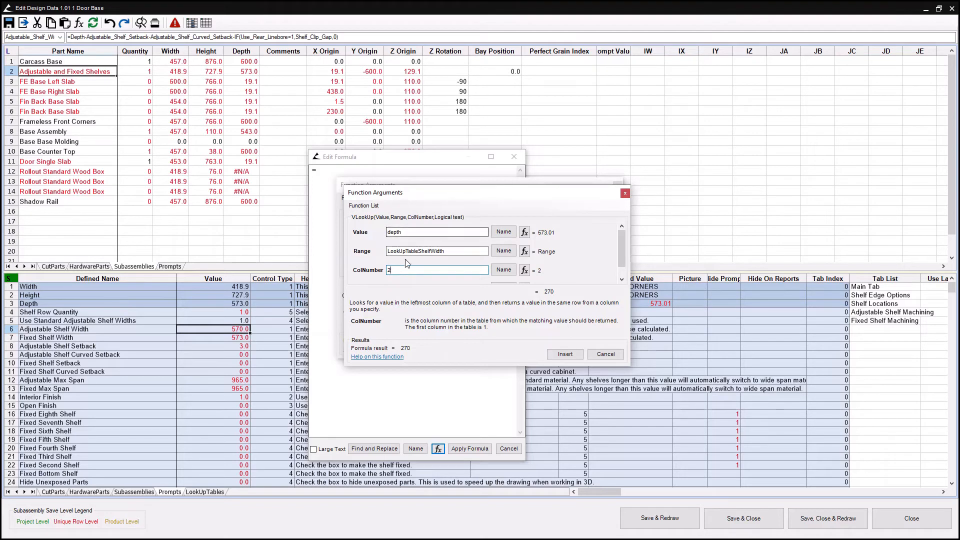
pyautogui.moveTo(623, 241); pyautogui.dragTo(622, 249)
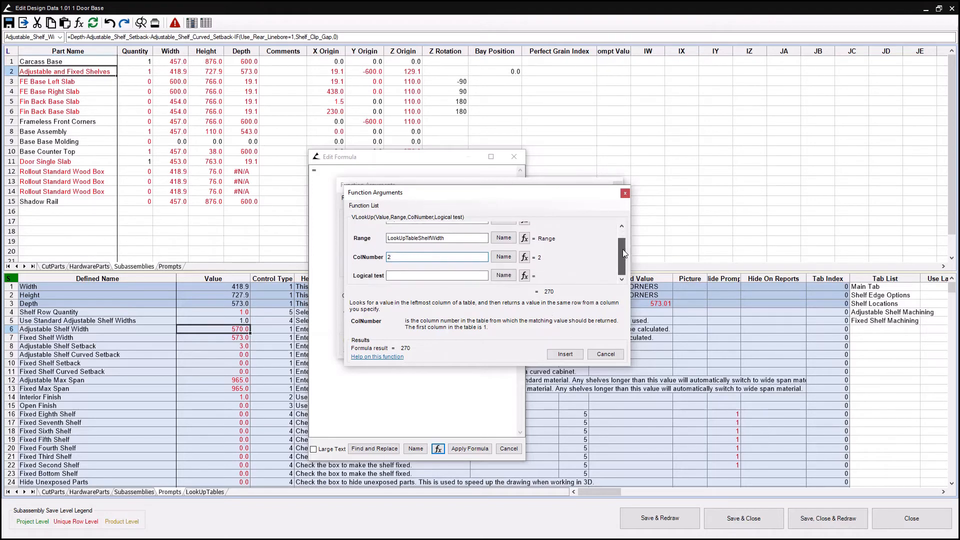
pyautogui.click(396, 276)
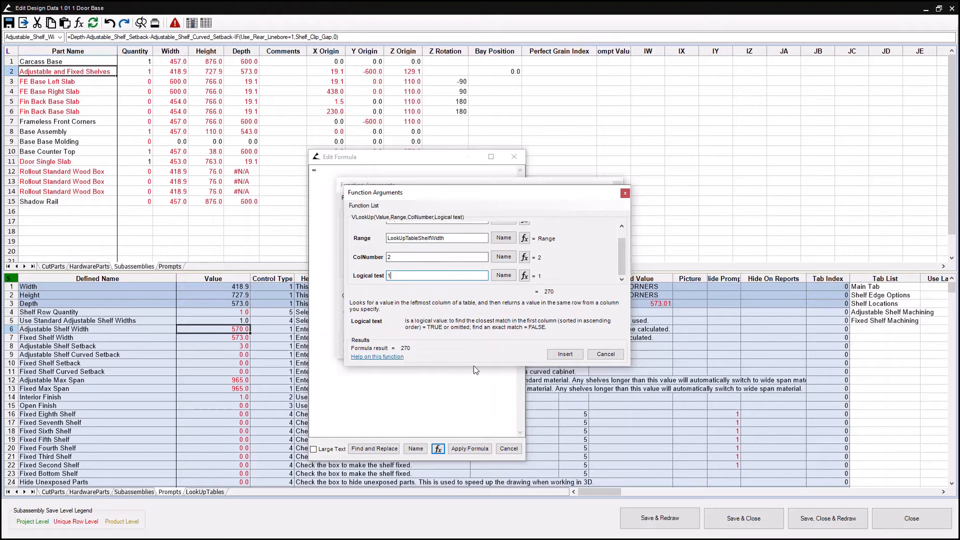
pyautogui.click(565, 354)
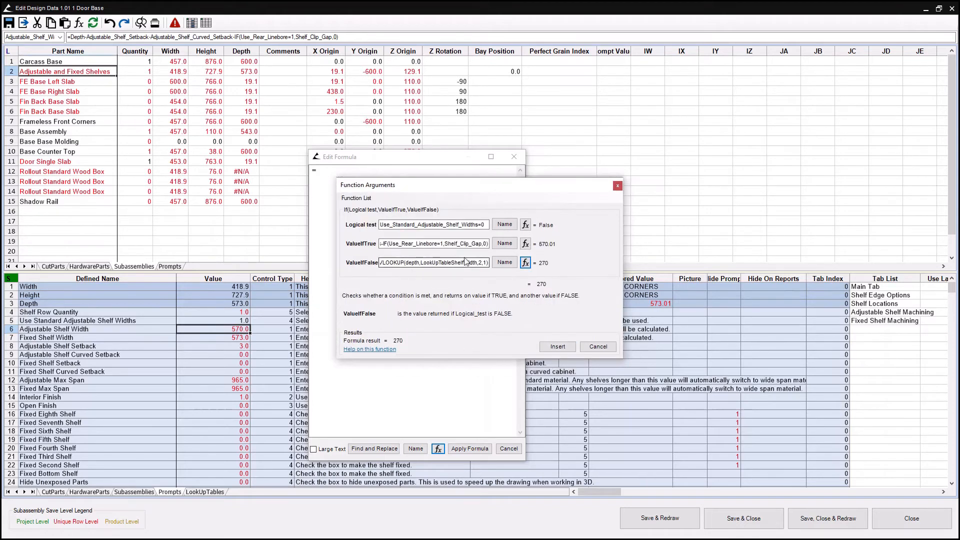
pyautogui.click(558, 347)
pyautogui.click(469, 448)
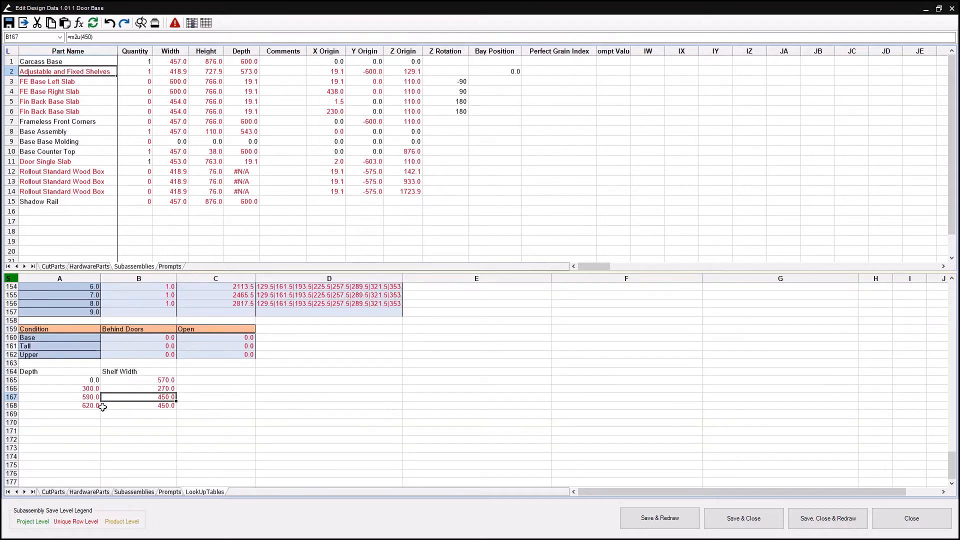
# Step: Compare the subassembly's Depth prompt with the Depth values in the shelf width lookup table
pyautogui.click(65, 398)
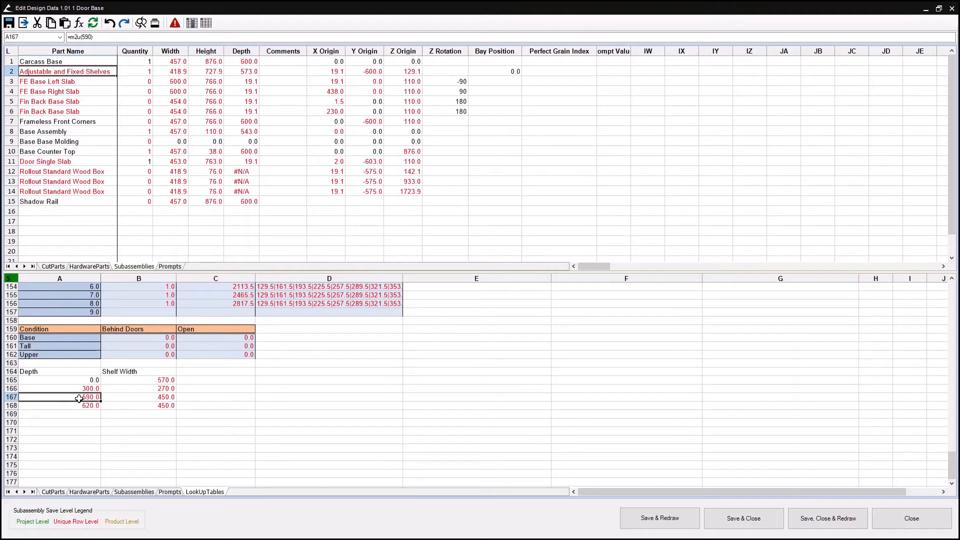
pyautogui.scroll(20, 130, 402)
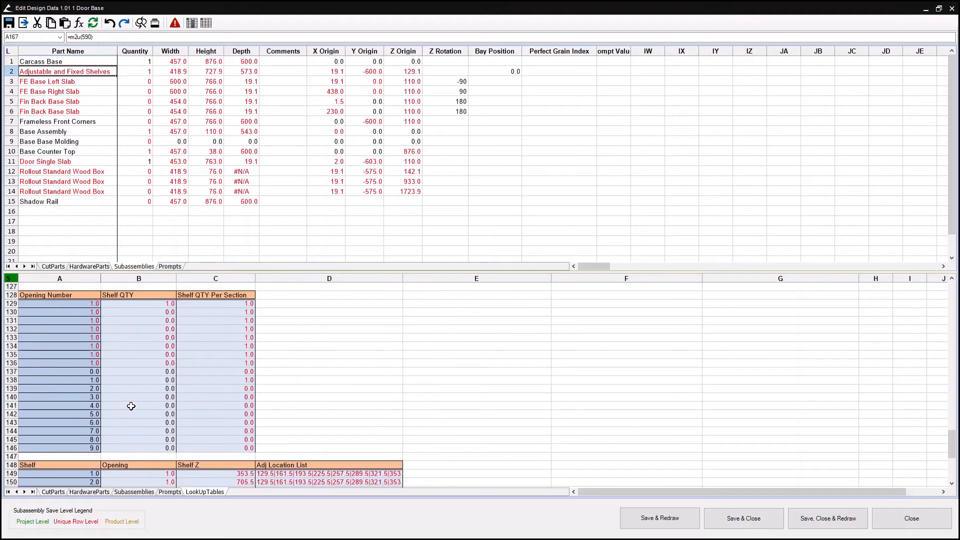
pyautogui.scroll(18, 134, 400)
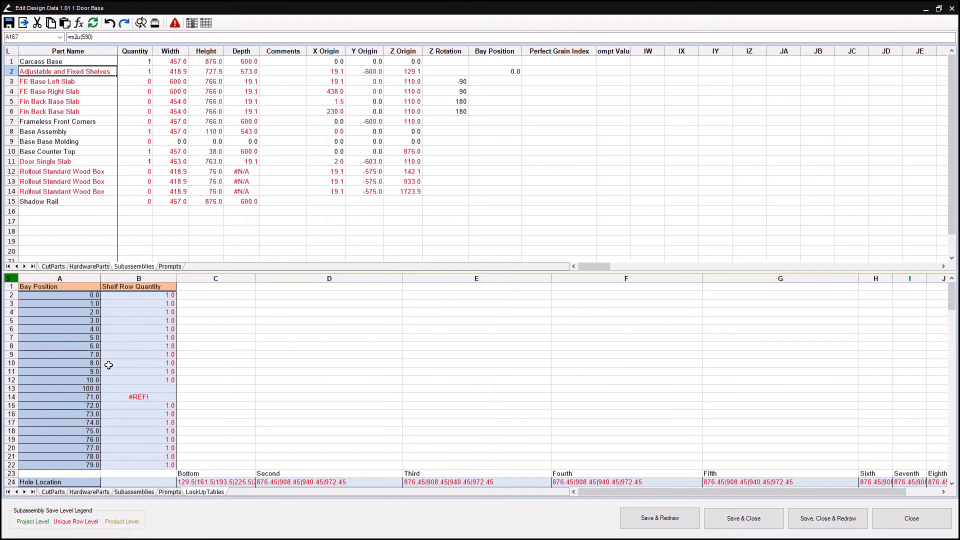
pyautogui.scroll(-20, 116, 391)
pyautogui.click(169, 491)
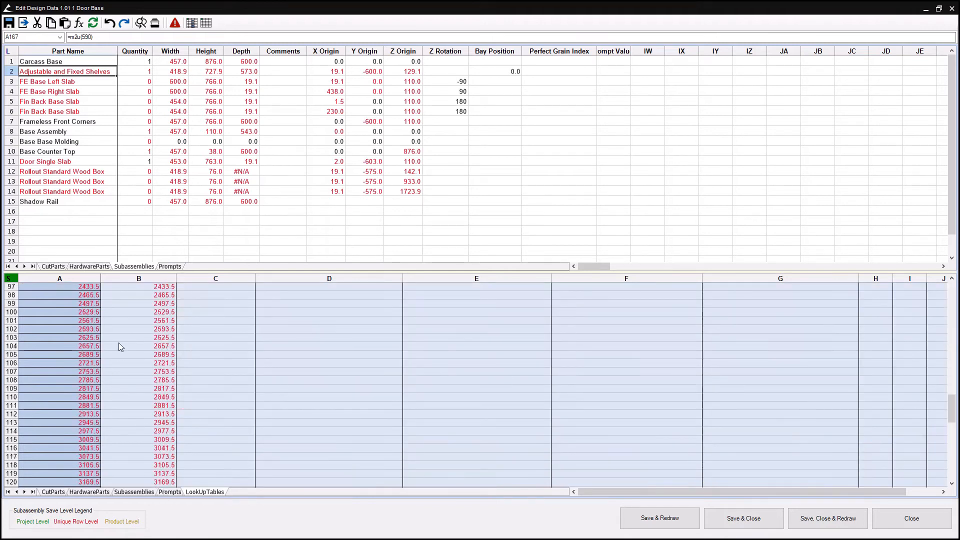
pyautogui.click(224, 304)
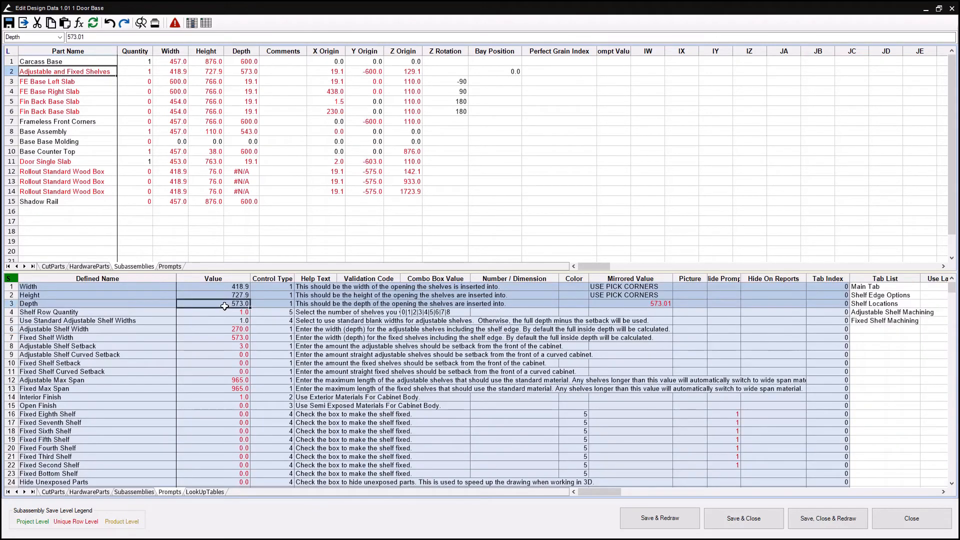
pyautogui.click(205, 491)
pyautogui.scroll(-5, 104, 393)
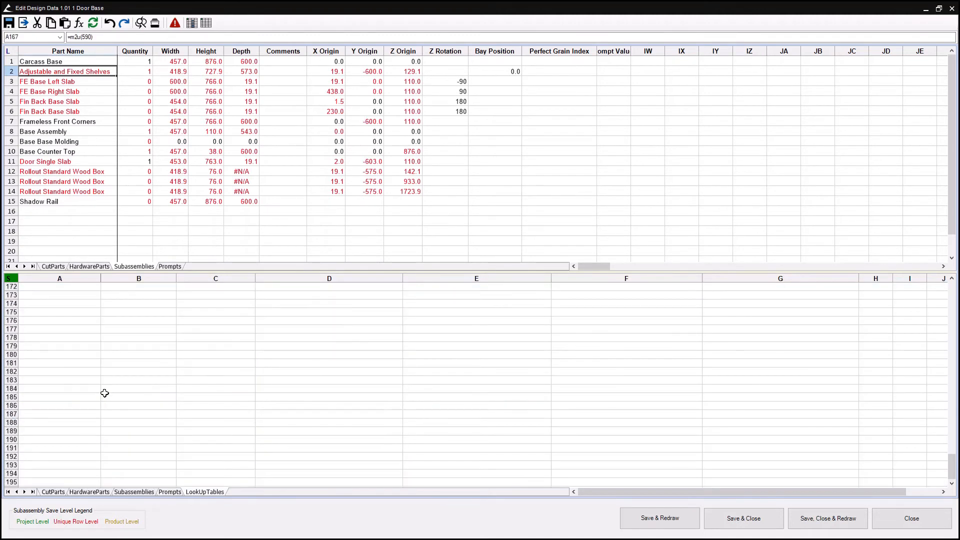
pyautogui.scroll(6, 104, 393)
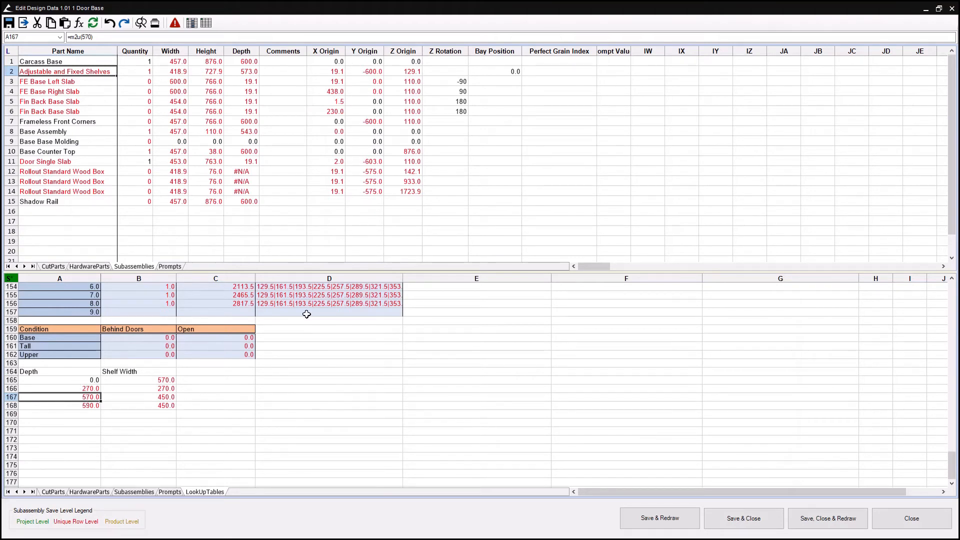
# Step: Copy the 450 shelf width formula from cell B167 into the Depth cell A167 of the lookup table
pyautogui.click(128, 400)
pyautogui.hotkey('ctrl', 'c')
pyautogui.click(87, 398)
pyautogui.hotkey('ctrl', 'v')
pyautogui.click(114, 397)
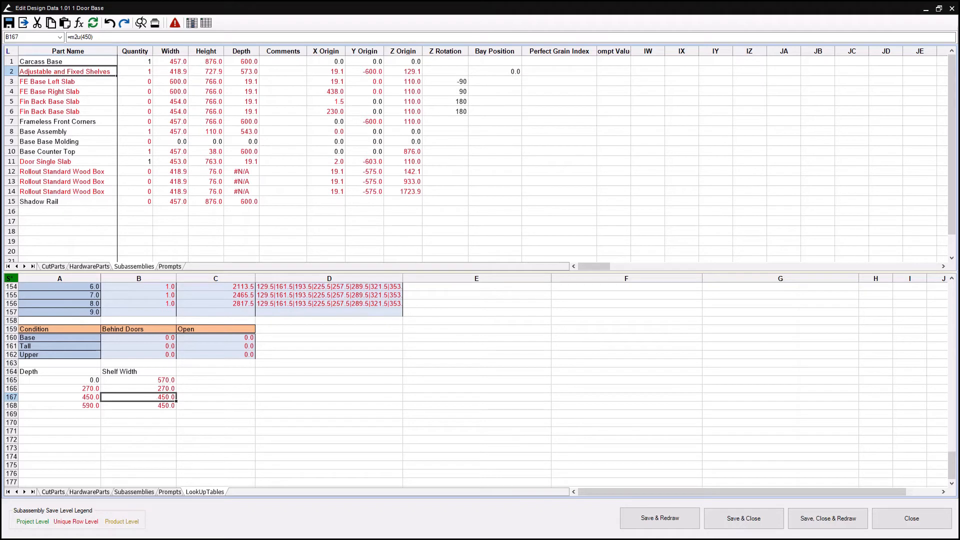
# Step: Change the Depth formula in A166 to =m2u(270)+Adjustable_Shelf_Setback and copy the added setback term
pyautogui.click(75, 388)
pyautogui.press('Down')
pyautogui.press('Up')
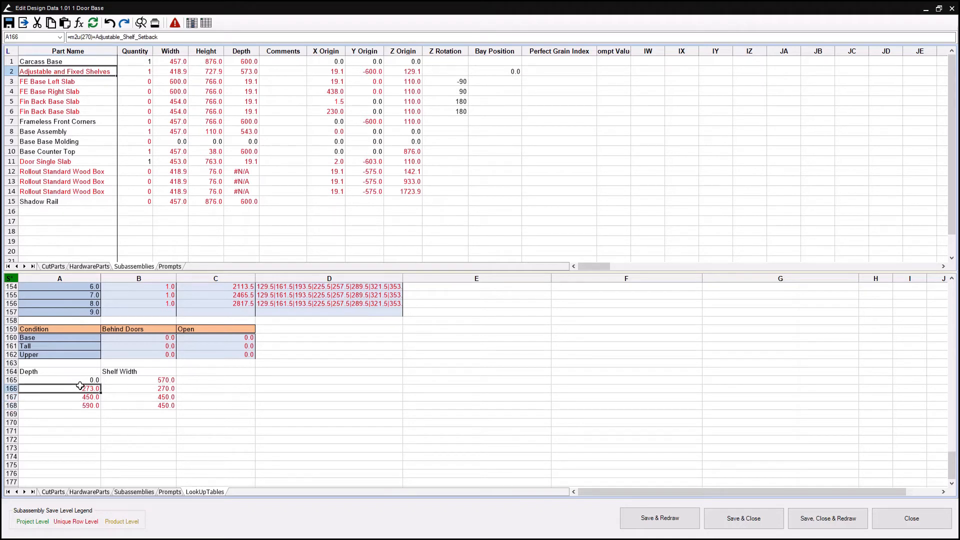
pyautogui.moveTo(92, 37); pyautogui.dragTo(271, 40)
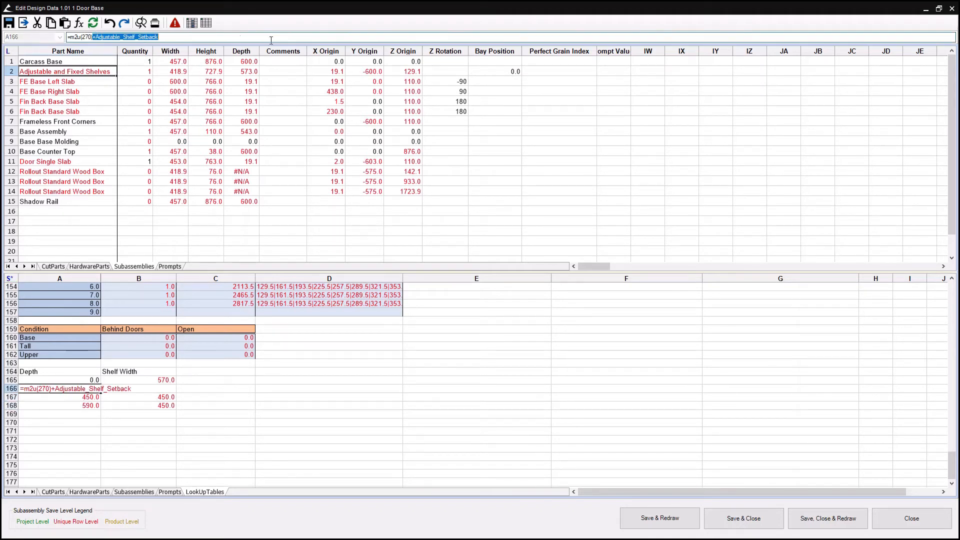
pyautogui.rightClick(113, 40)
pyautogui.click(140, 71)
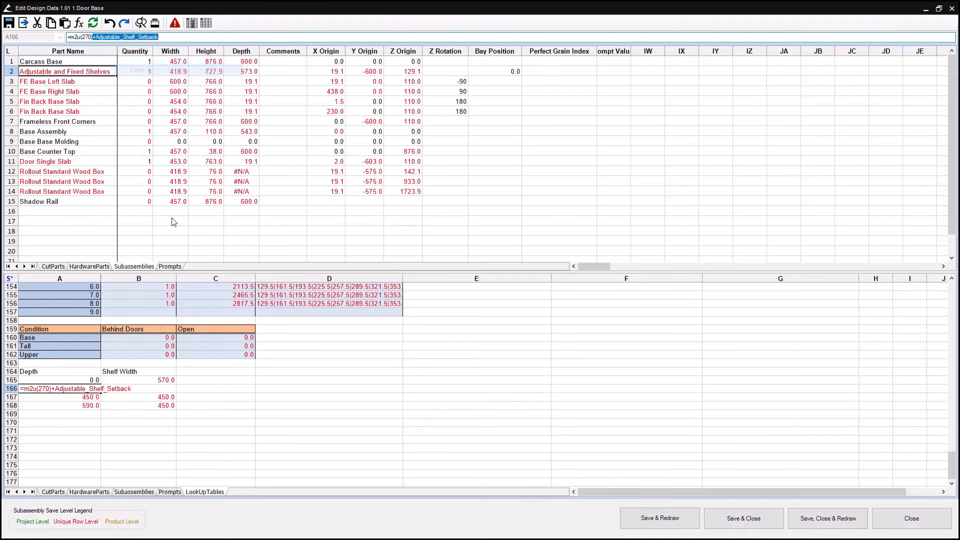
pyautogui.press('Escape')
# Step: Append +Adjustable_Shelf_Setback to the Depth formulas in cells A167 and A168 of the lookup table
pyautogui.click(89, 398)
pyautogui.click(109, 39)
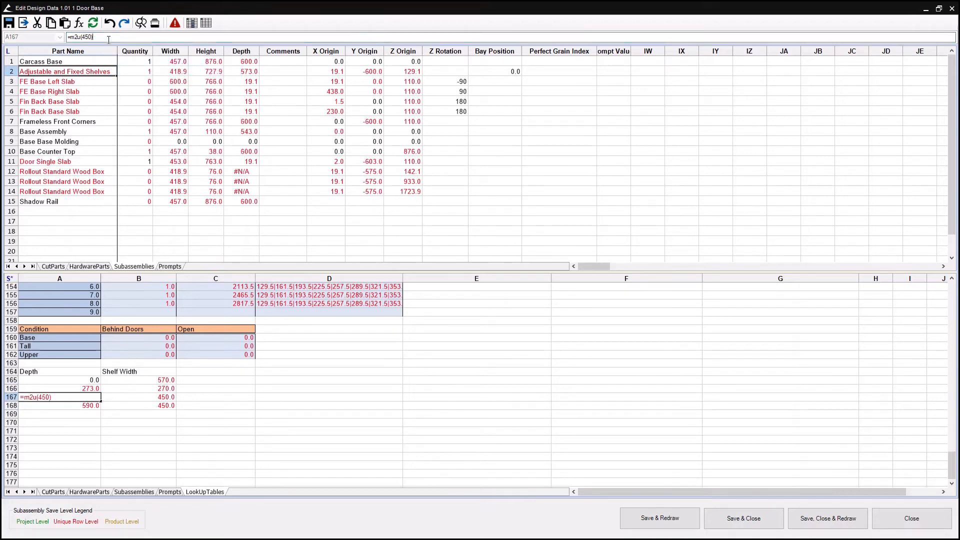
pyautogui.press('Return')
pyautogui.click(126, 38)
pyautogui.hotkey('ctrl', 'v')
pyautogui.press('Return')
pyautogui.press('Up')
pyautogui.press('Up')
pyautogui.press('Up')
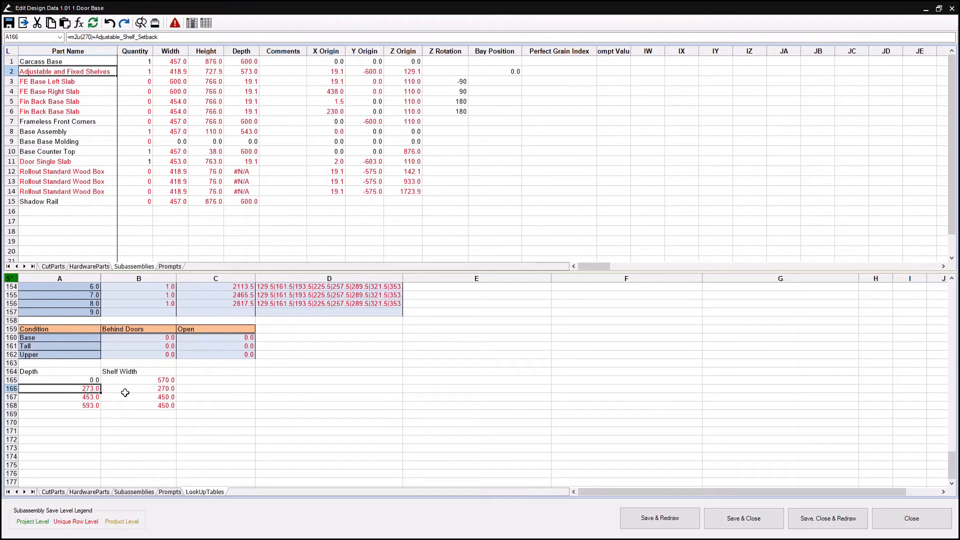
pyautogui.click(145, 387)
pyautogui.click(81, 389)
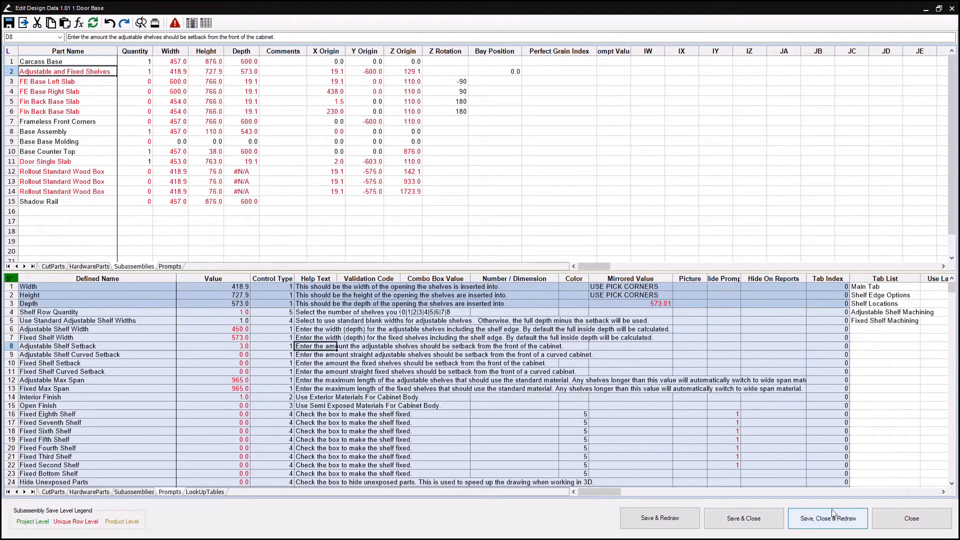
# Step: Save and close the design data, saving the Adjustable and Fixed Shelves subassembly to the project by overwriting the existing one
pyautogui.click(739, 519)
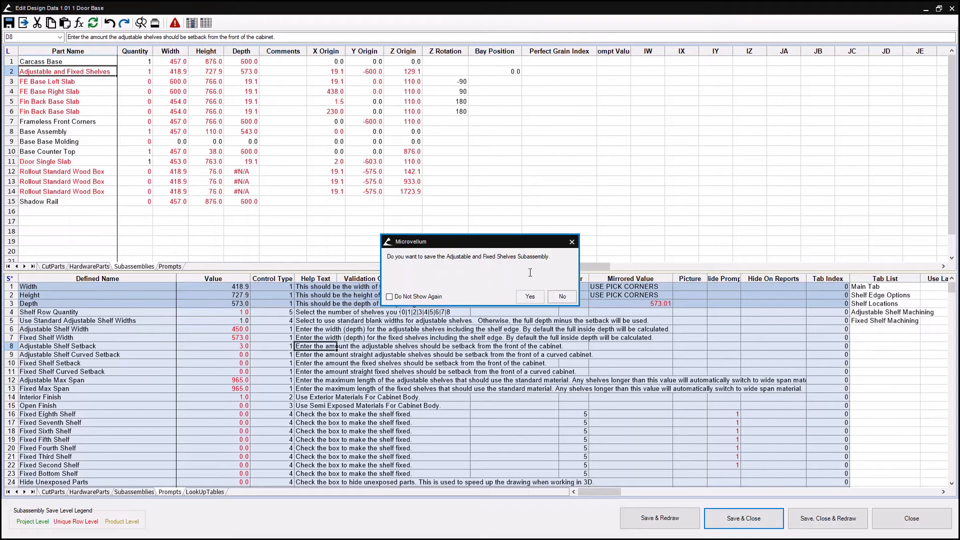
pyautogui.click(529, 297)
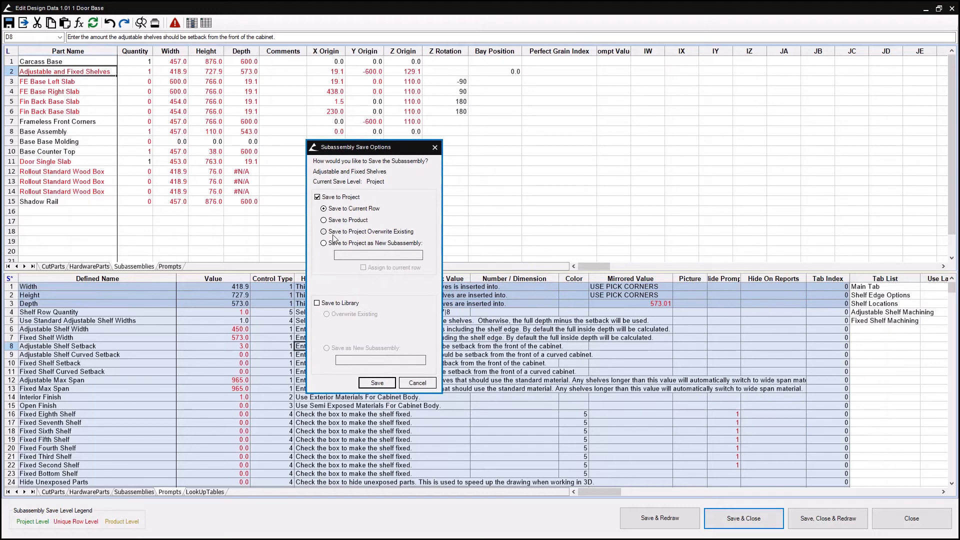
pyautogui.click(335, 233)
pyautogui.click(377, 383)
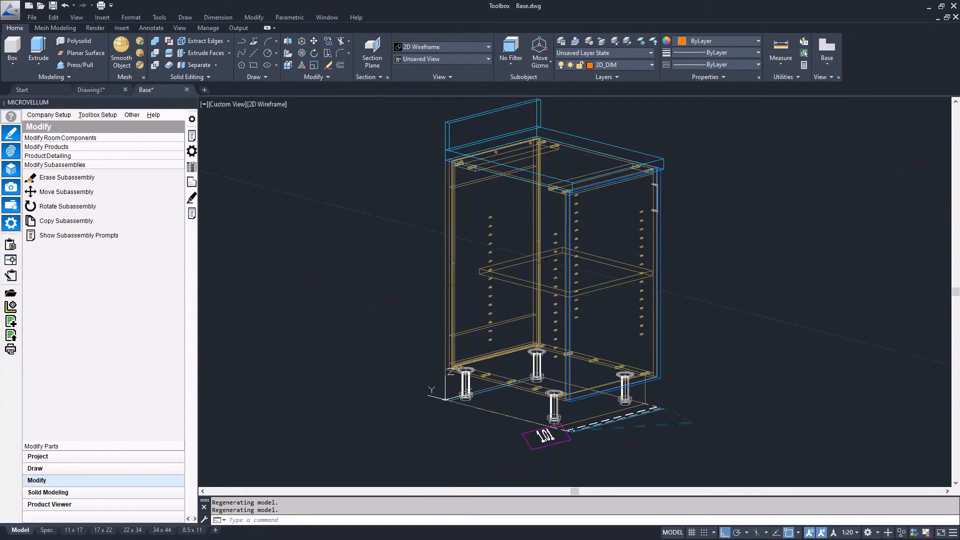
# Step: Open the cabinet's adjustable shelf part for editing and bring up its Y Origin formula
pyautogui.click(192, 166)
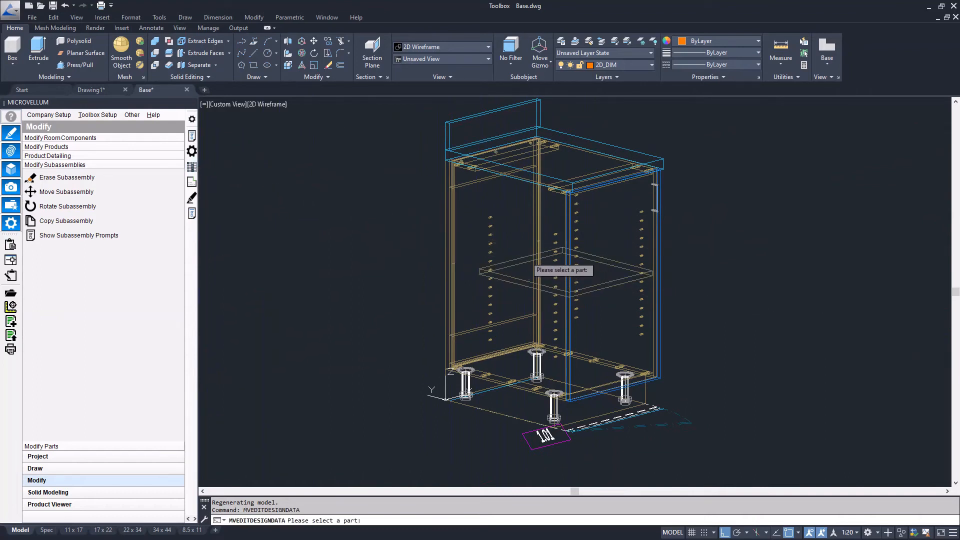
pyautogui.click(526, 259)
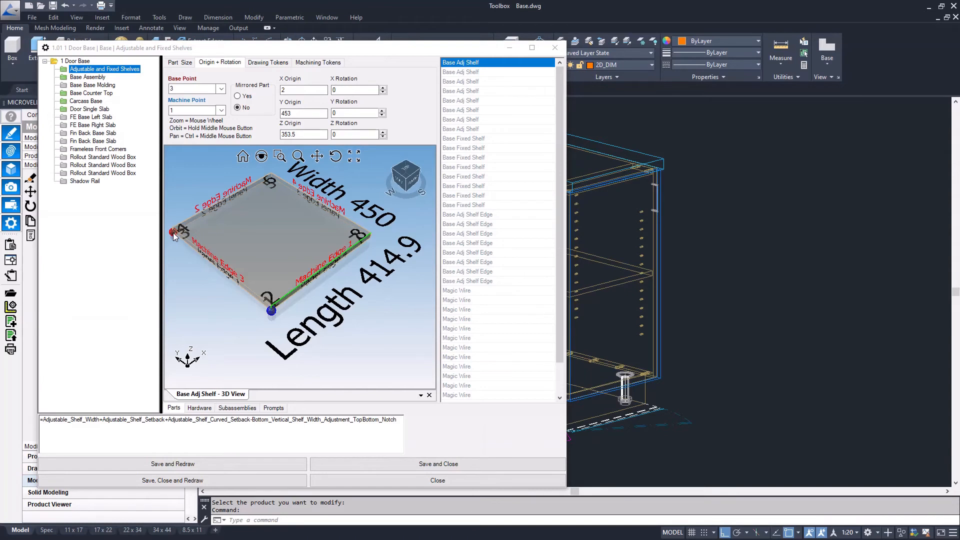
pyautogui.doubleClick(308, 116)
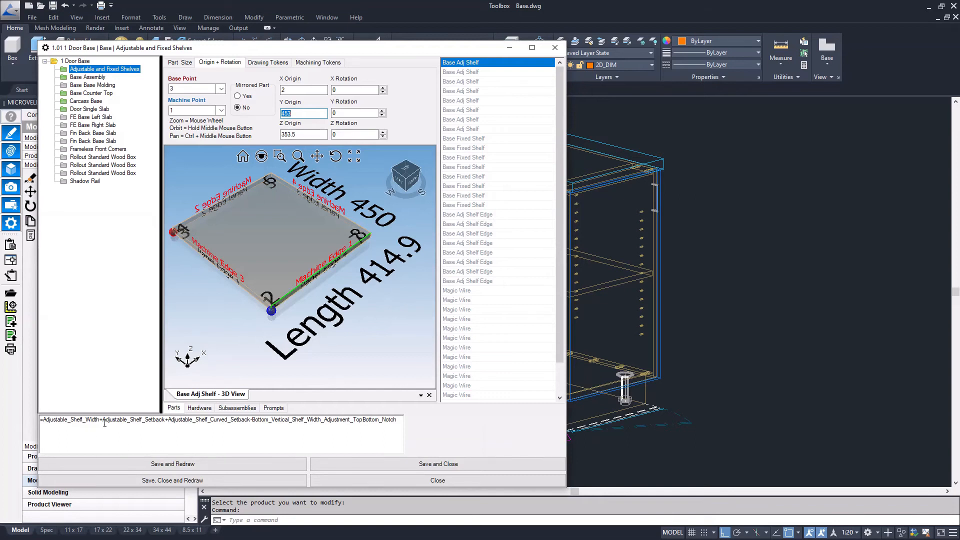
# Step: Replace the shelf width and both setback terms in the Y Origin formula with depth, then save and redraw the cabinet
pyautogui.moveTo(102, 420); pyautogui.dragTo(230, 419)
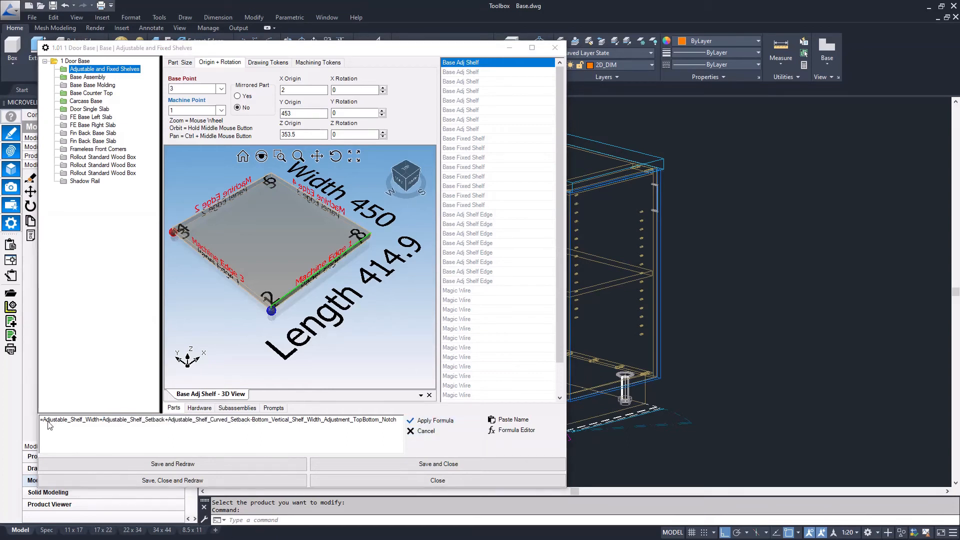
pyautogui.moveTo(250, 419); pyautogui.dragTo(44, 419)
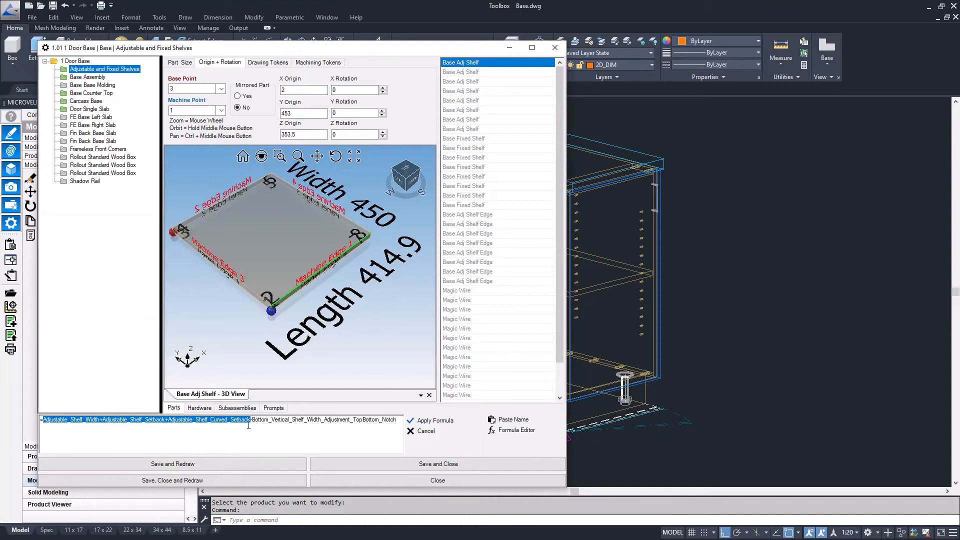
pyautogui.write('depth')
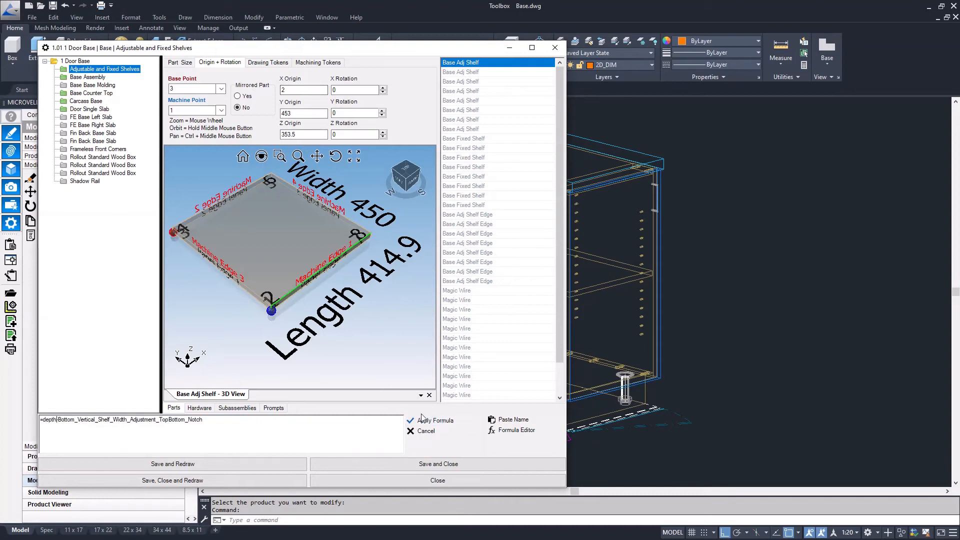
pyautogui.click(421, 418)
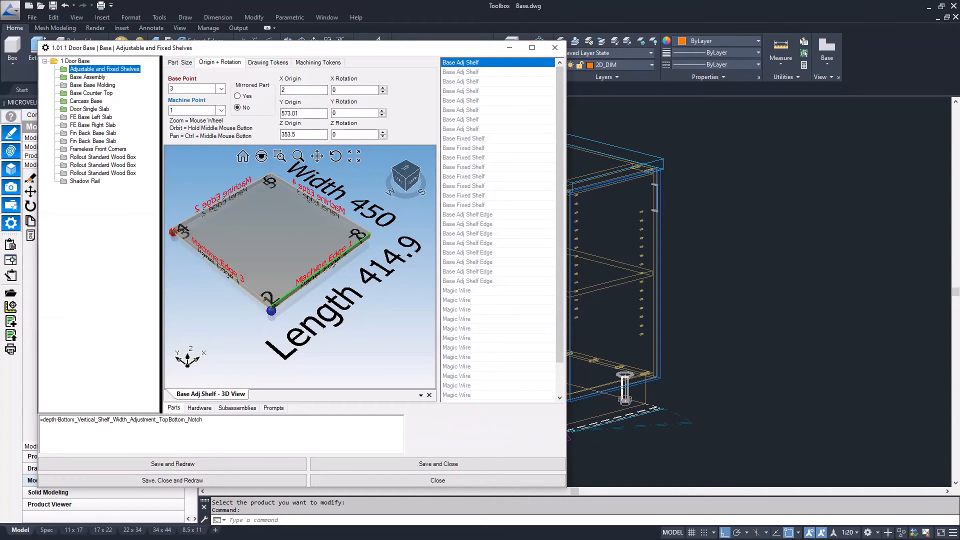
pyautogui.click(172, 463)
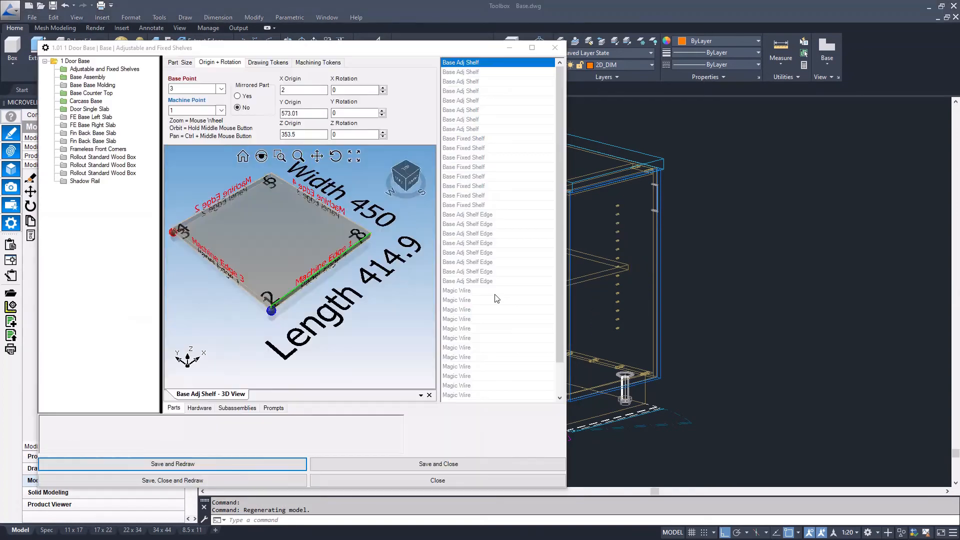
pyautogui.click(560, 48)
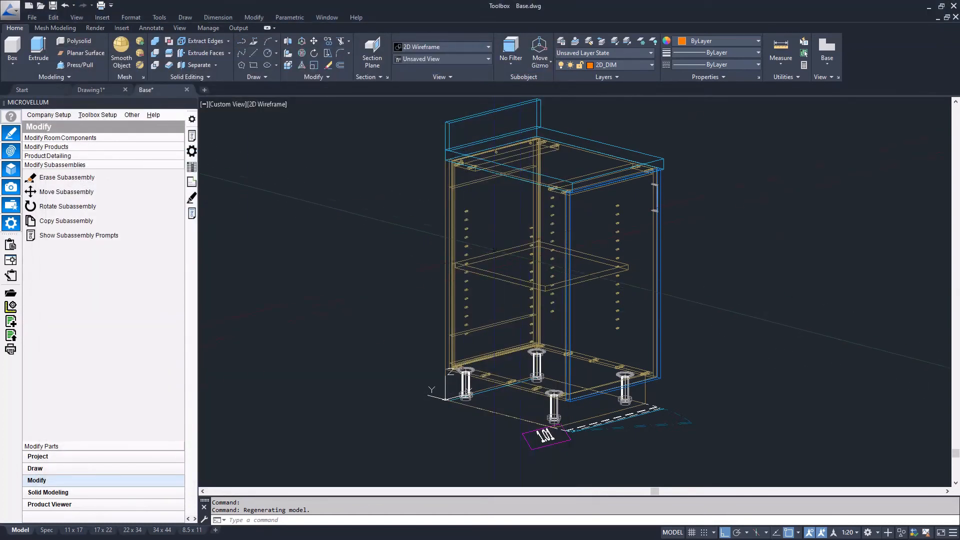
# Step: Open the base cabinet's design data from its adjustable shelf and compare the Y Origin formulas of the Base Adj Shelf rows
pyautogui.click(192, 166)
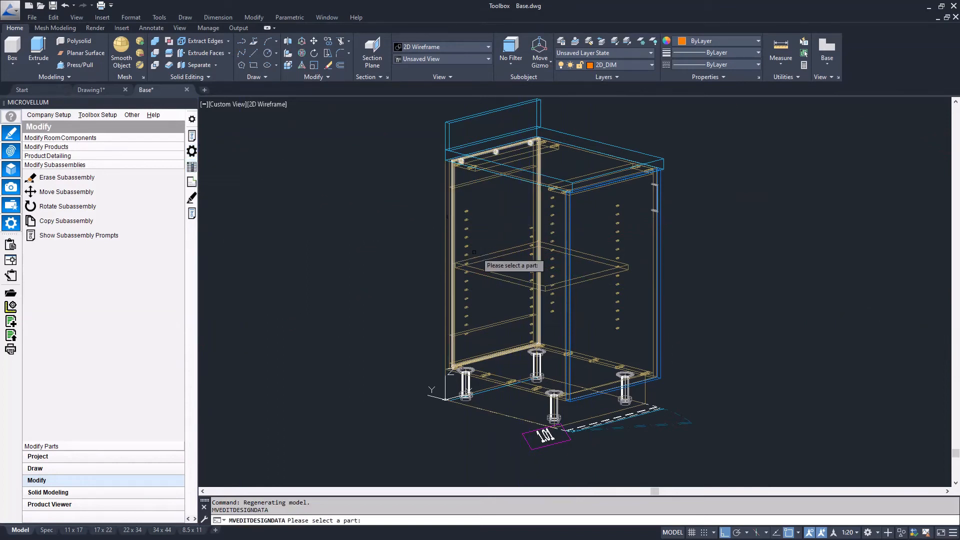
pyautogui.click(490, 256)
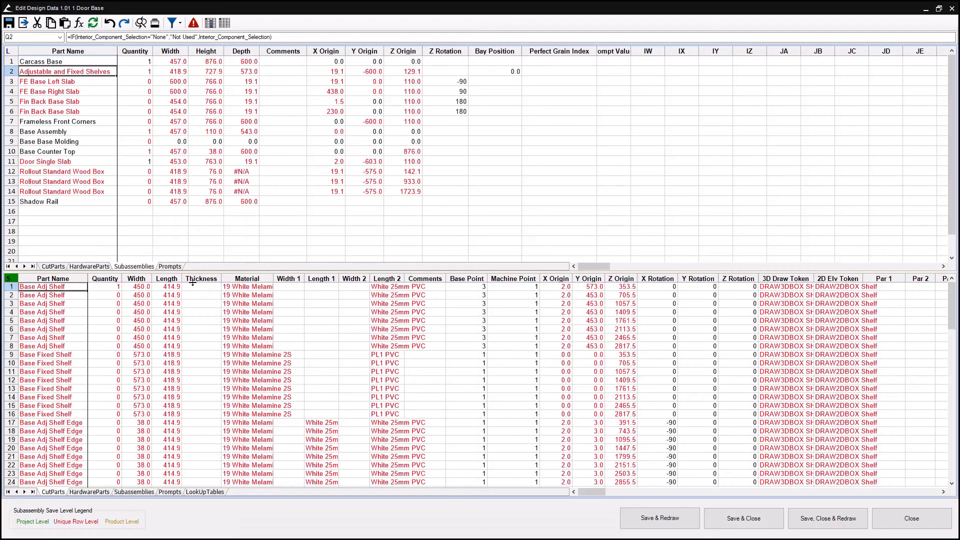
pyautogui.click(588, 288)
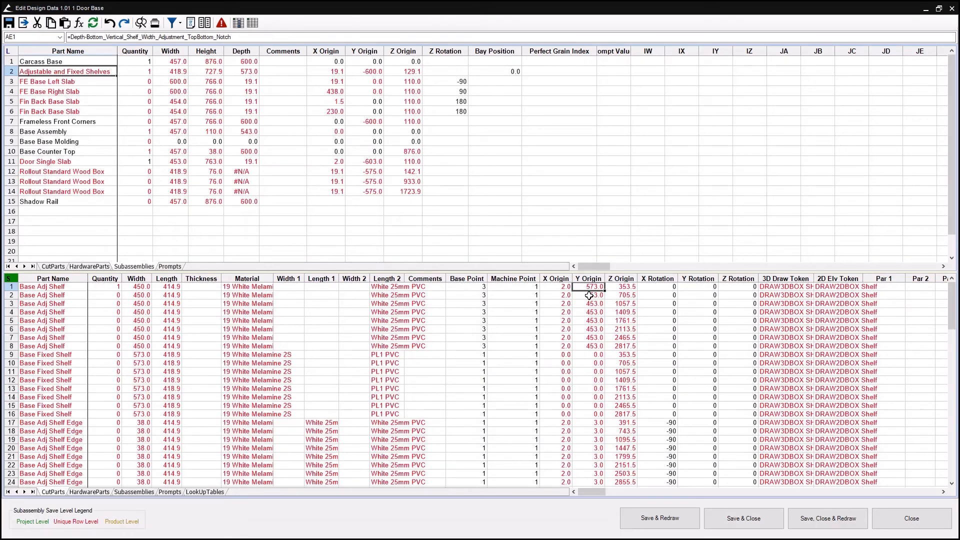
pyautogui.click(589, 295)
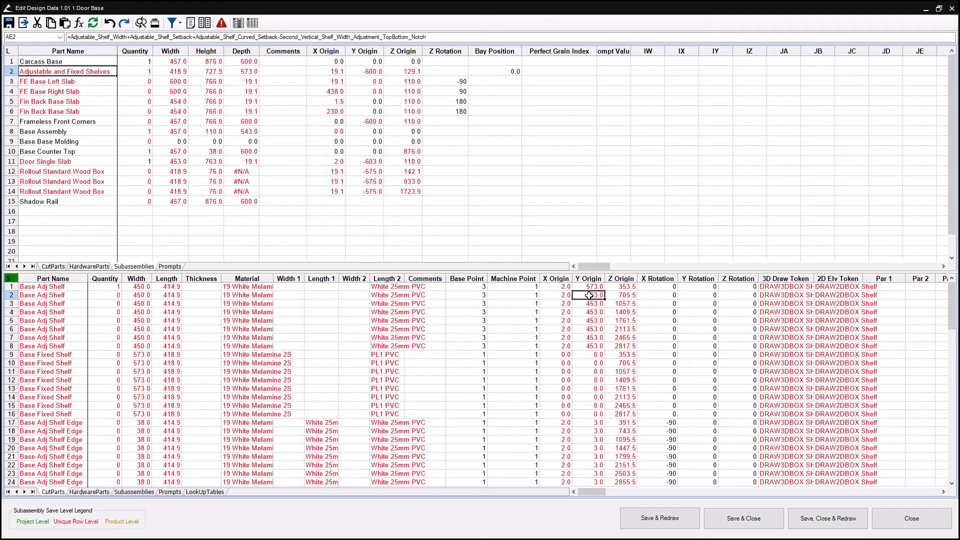
pyautogui.press('Down')
pyautogui.press('Up')
pyautogui.press('Up')
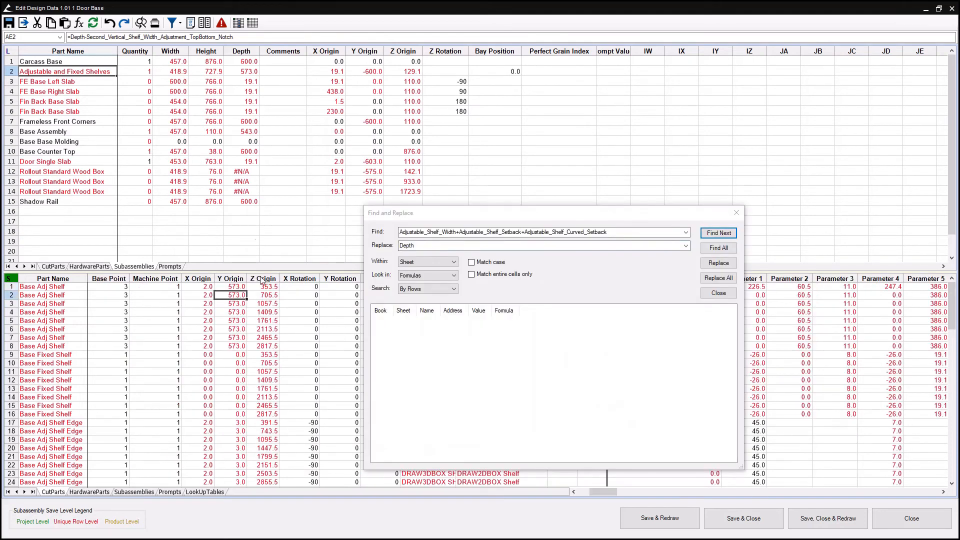
# Step: Search the sheet's formulas for the shelf width and setback expression, and check the Y Origin formulas of Base Adj Shelf rows 2 to 4
pyautogui.click(529, 231)
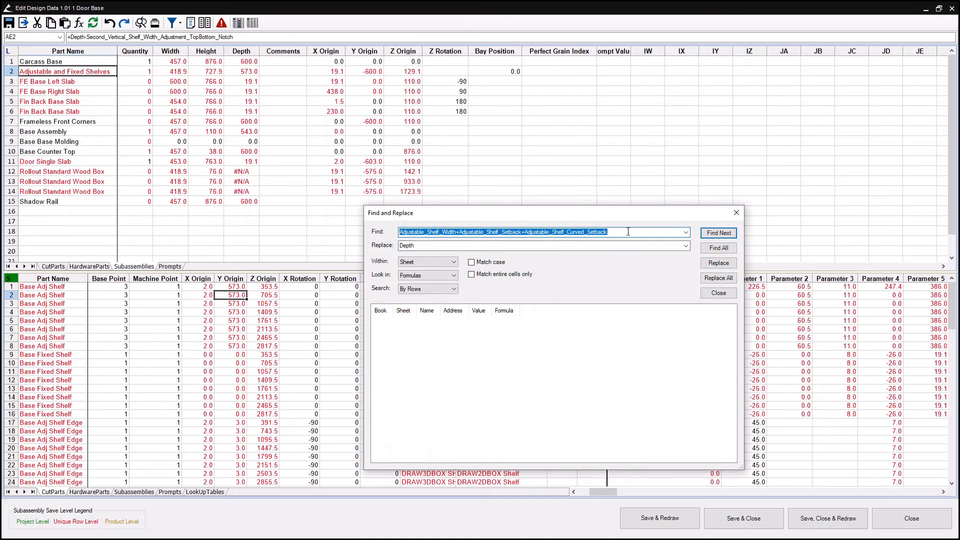
pyautogui.click(717, 249)
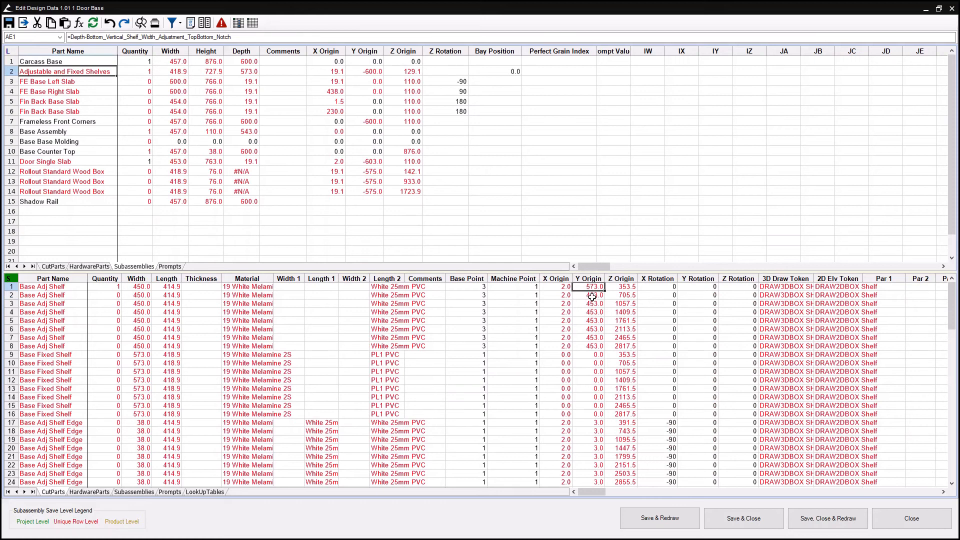
pyautogui.click(592, 295)
pyautogui.press('Down')
pyautogui.press('Down')
pyautogui.press('Down')
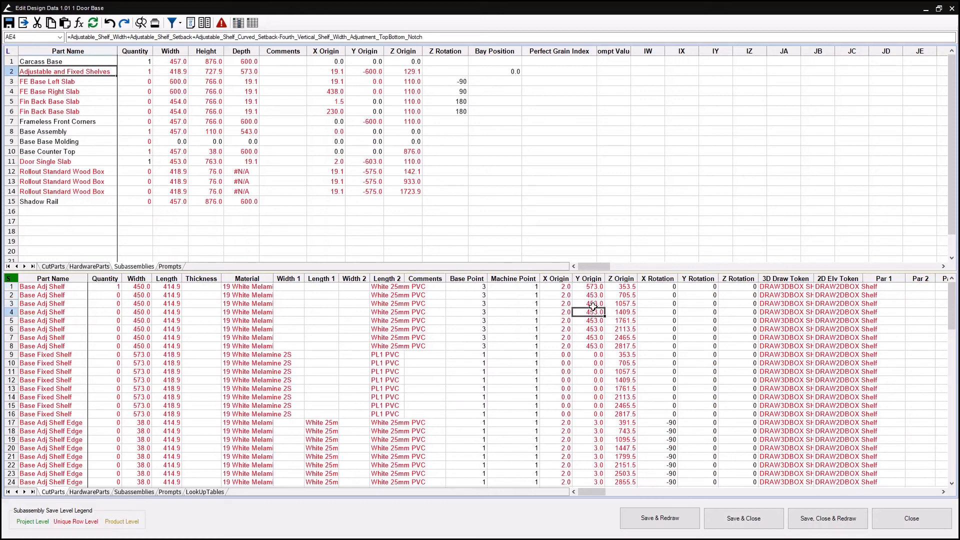
pyautogui.press('Up')
pyautogui.press('Up')
pyautogui.press('Up')
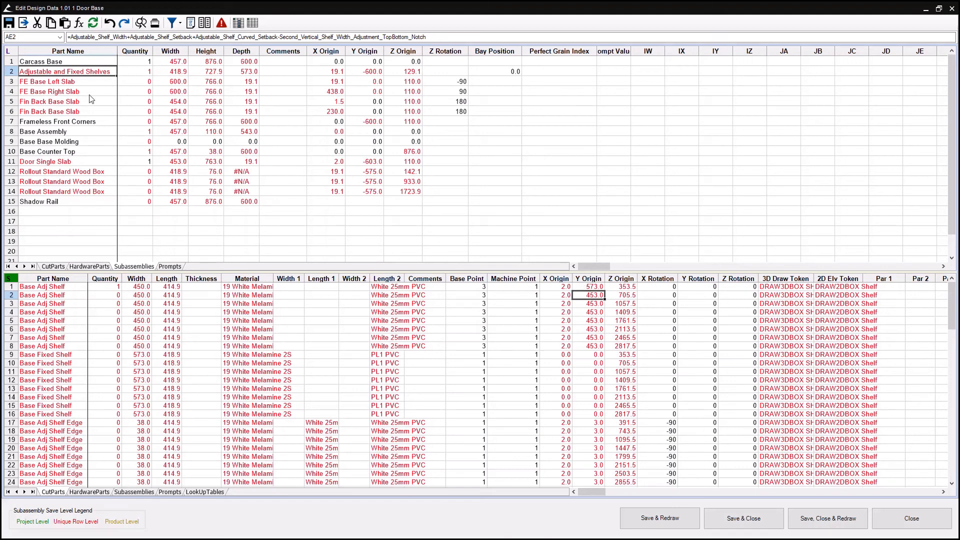
# Step: Replace all occurrences of Adjustable_Shelf_Width+Adjustable_Shelf_Setback+Adjustable_Shelf_Curved_Setback with Depth in the shelf subassembly's CutParts formulas
pyautogui.moveTo(74, 37); pyautogui.dragTo(274, 28)
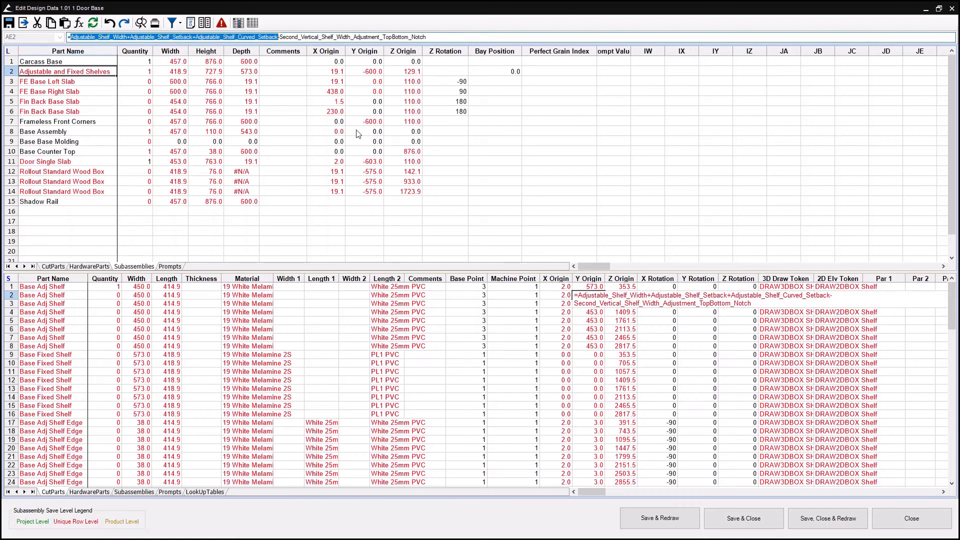
pyautogui.press('Escape')
pyautogui.hotkey('ctrl', 'h')
pyautogui.click(452, 245)
pyautogui.click(452, 245)
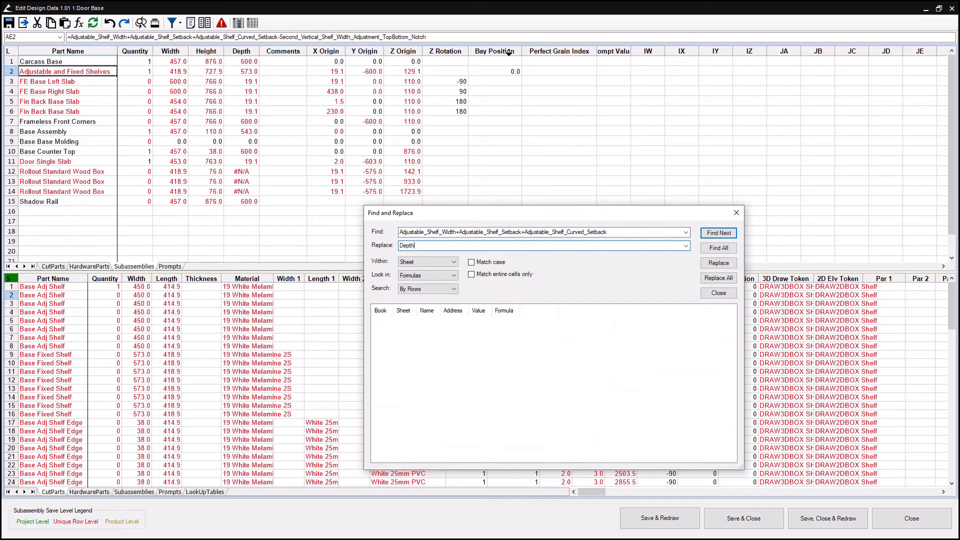
pyautogui.click(719, 248)
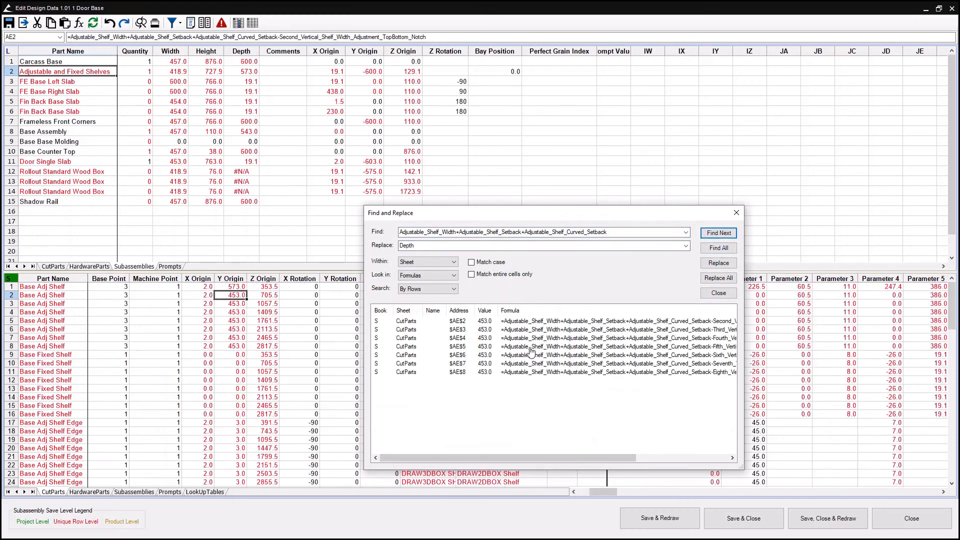
pyautogui.click(720, 279)
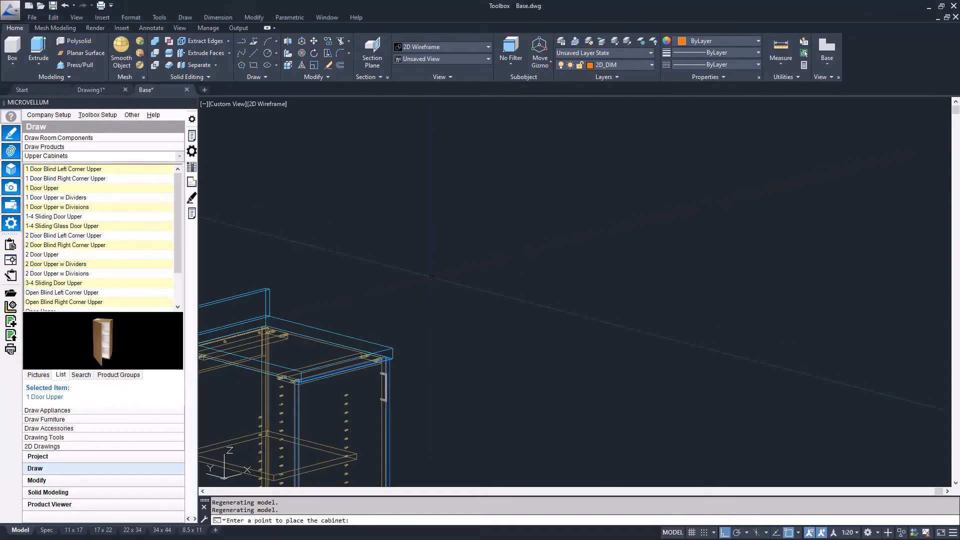
# Step: Place a 1 Door Upper cabinet at a free point in the drawing with its depth set to 400
pyautogui.rightClick(50, 193)
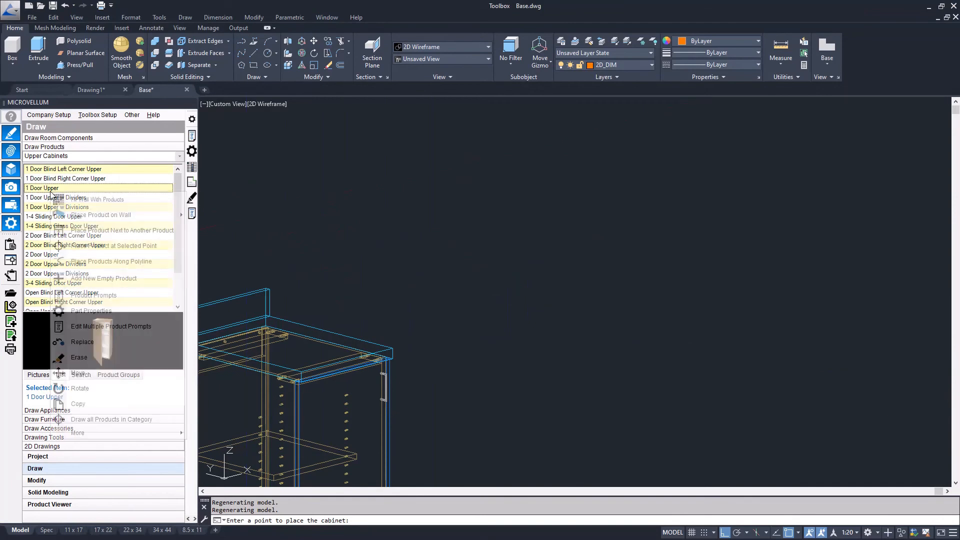
pyautogui.click(176, 240)
pyautogui.click(455, 233)
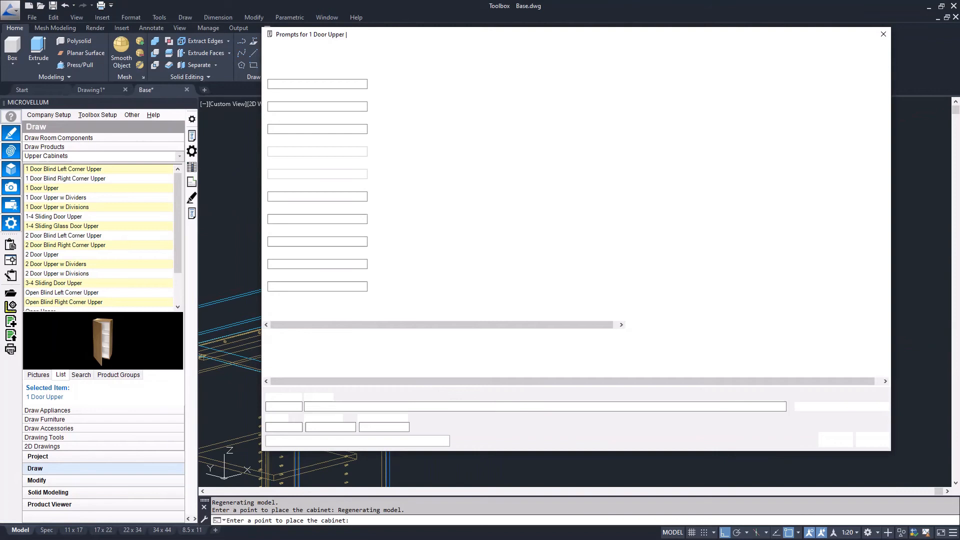
pyautogui.press('Tab')
pyautogui.press('Tab')
pyautogui.write('400')
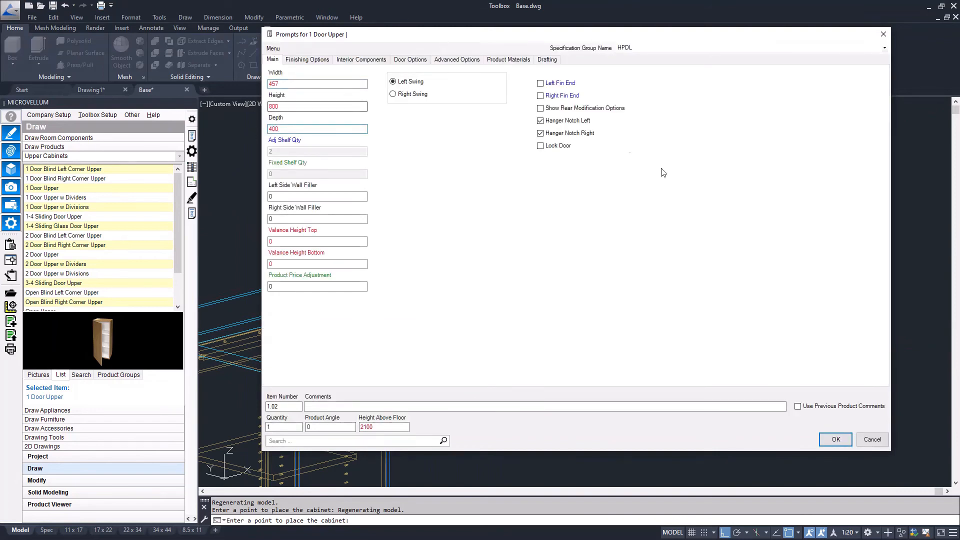
pyautogui.click(367, 59)
pyautogui.click(835, 439)
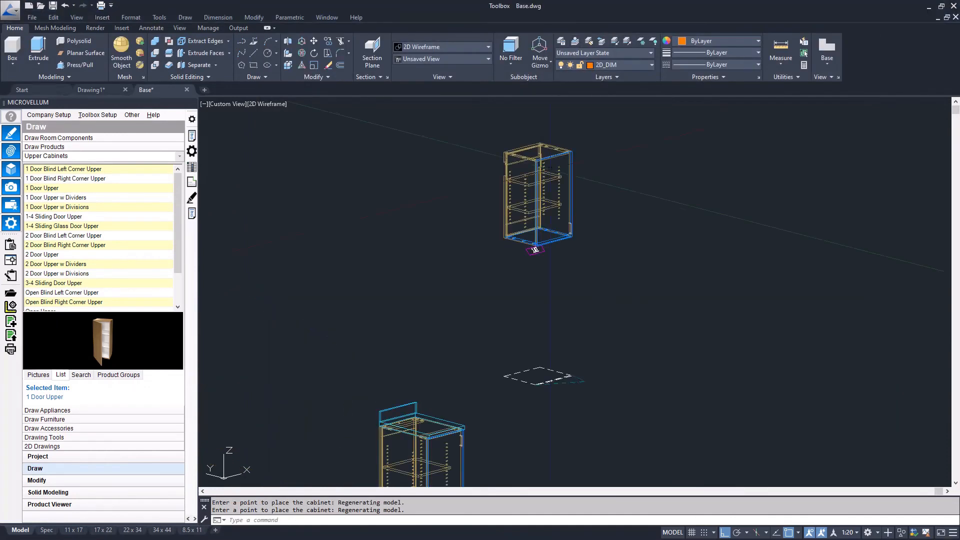
# Step: Measure the depth of the upper cabinet's top adjustable shelf along its side edge with the DIST command
pyautogui.scroll(5, 555, 158)
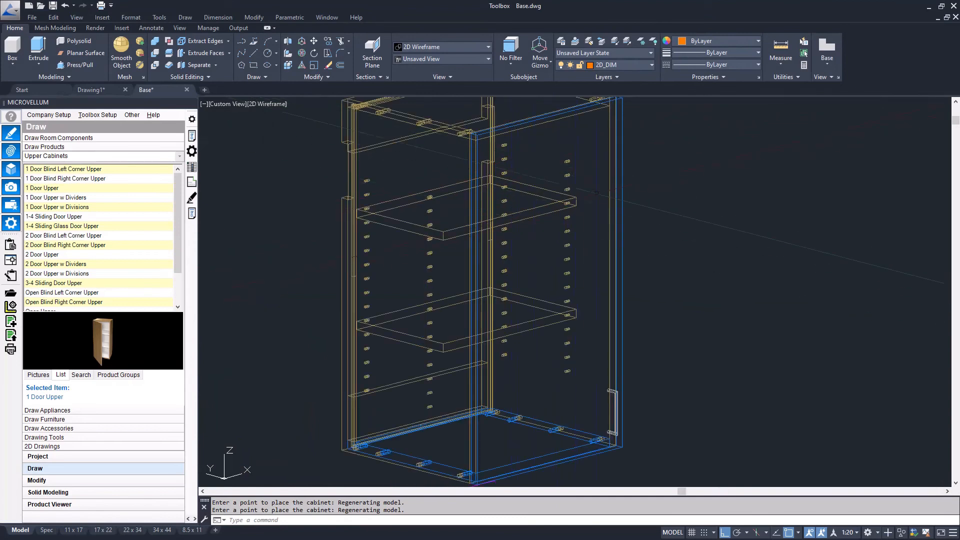
pyautogui.write('di')
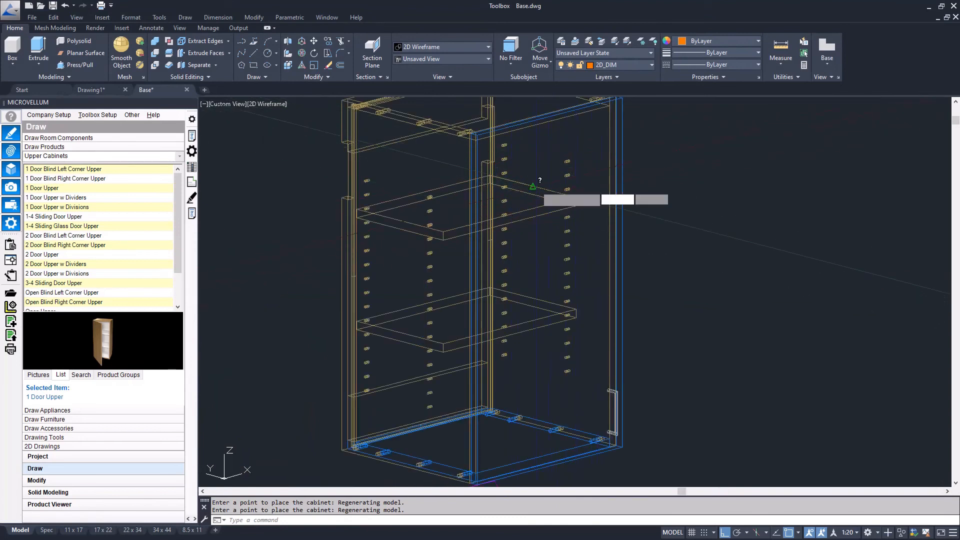
pyautogui.press('Return')
pyautogui.click(490, 175)
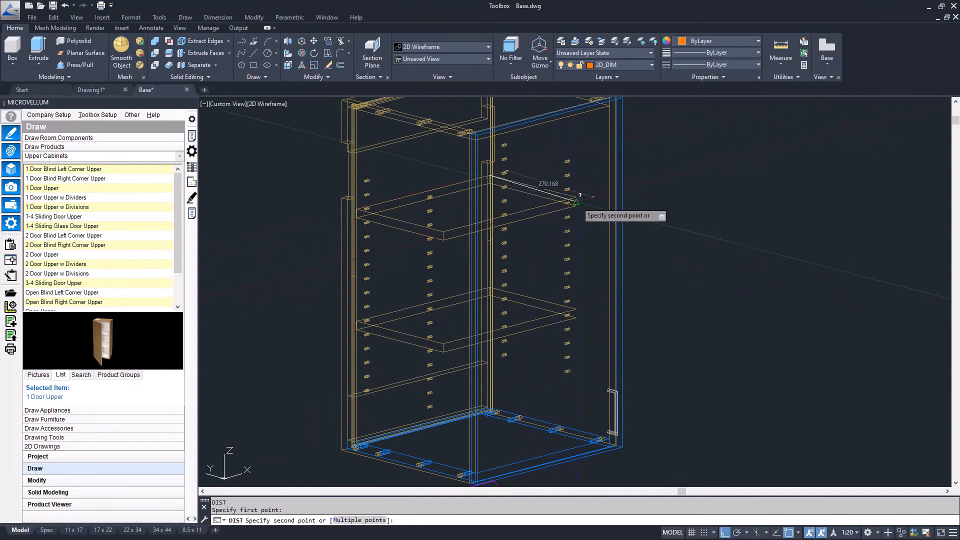
pyautogui.click(576, 194)
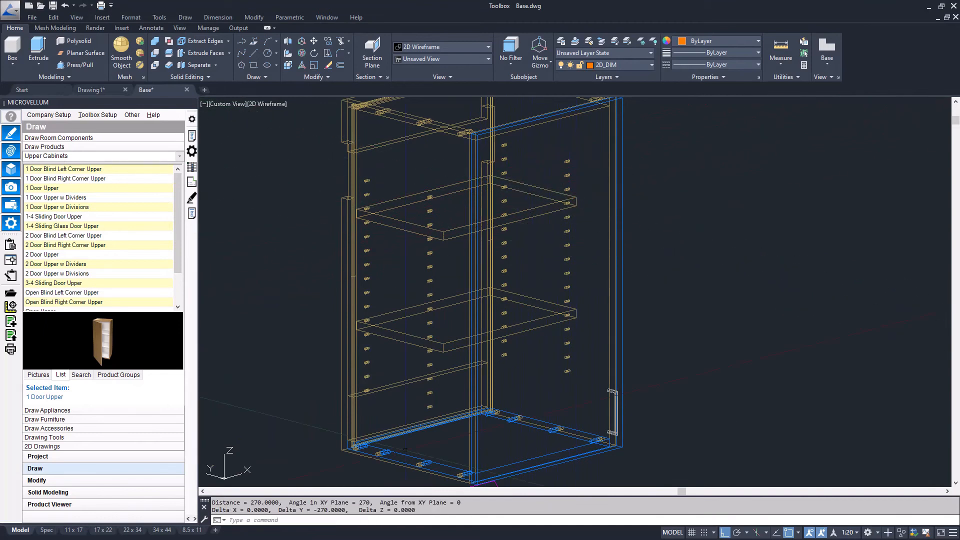
# Step: Open the upper cabinet's shelf design data and set the Use Standard Adjustable Shelf Widths prompt to 0
pyautogui.scroll(-3, 494, 177)
pyautogui.moveTo(435, 206); pyautogui.dragTo(486, 201, button='middle')
pyautogui.scroll(2, 571, 163)
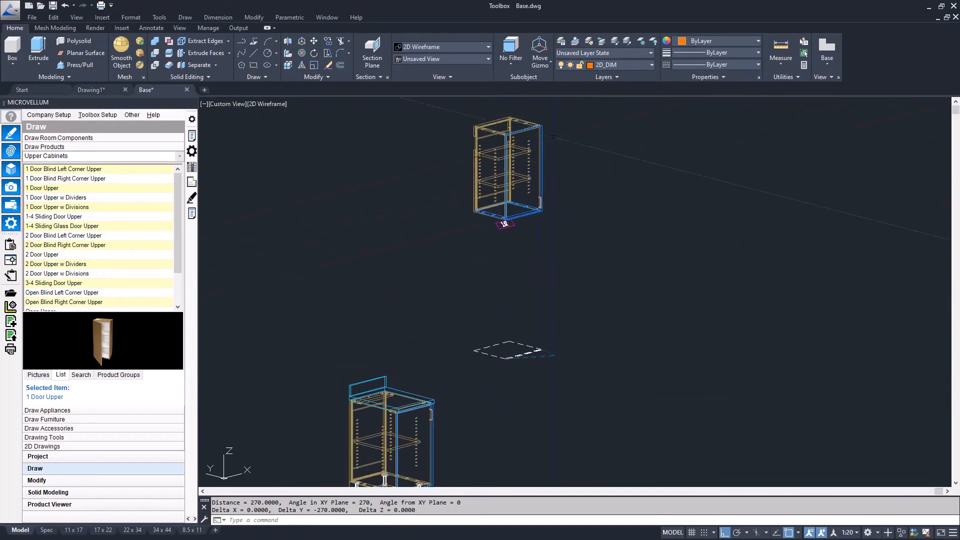
pyautogui.click(191, 168)
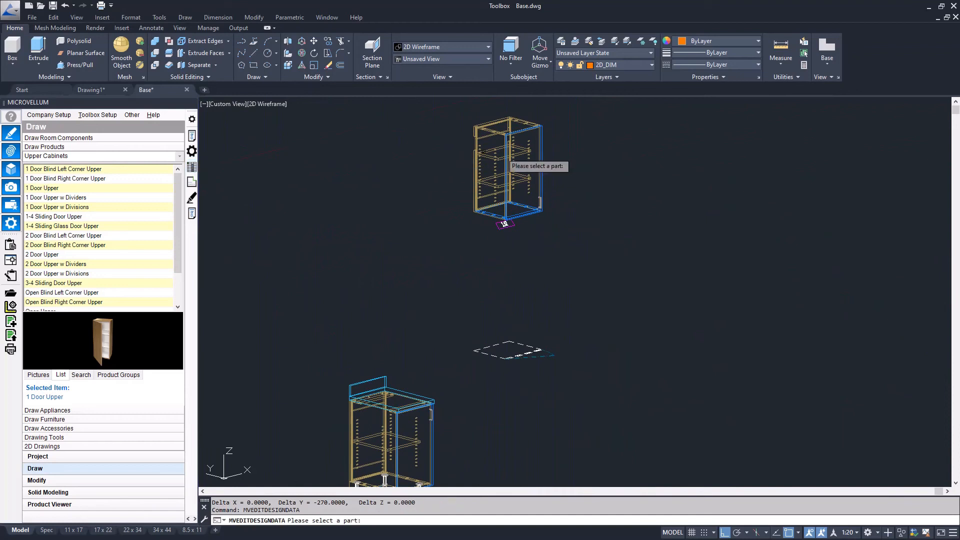
pyautogui.click(489, 151)
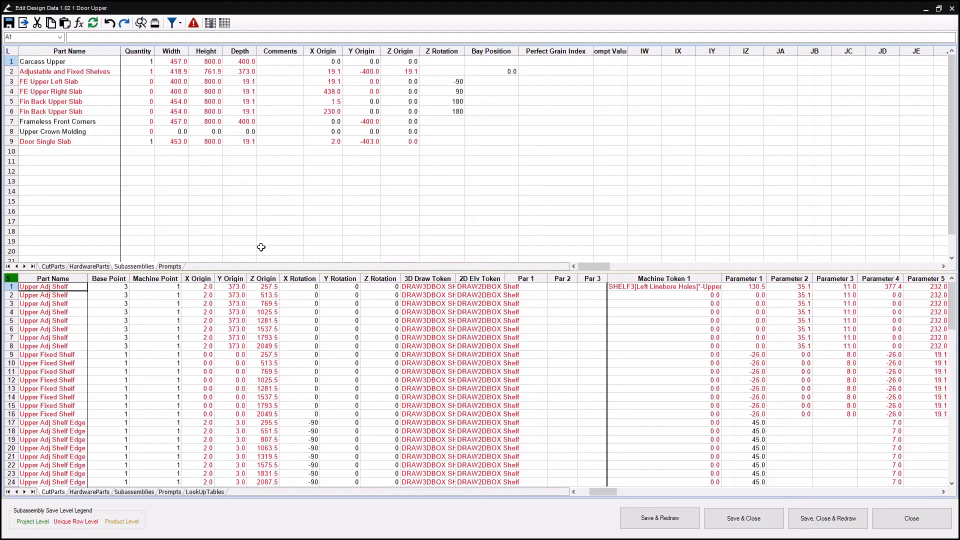
pyautogui.click(160, 338)
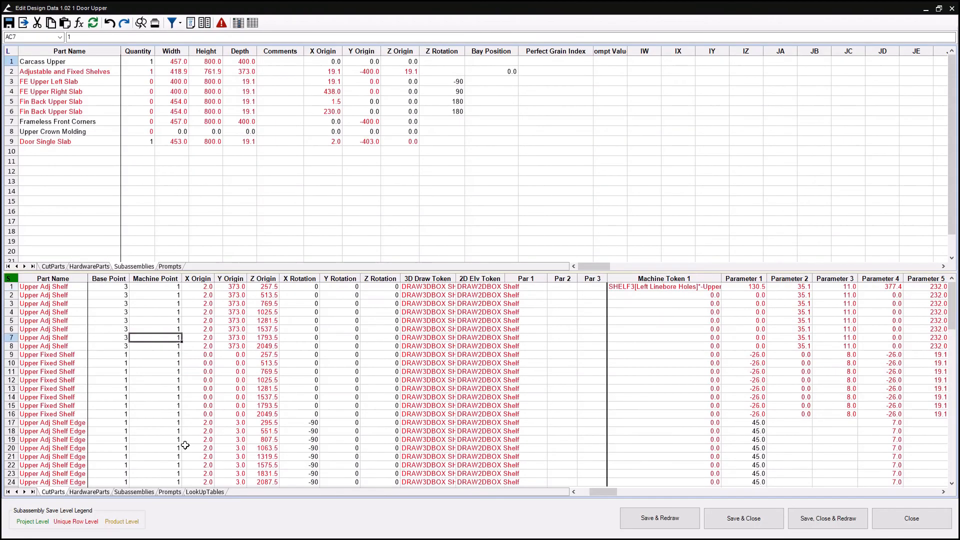
pyautogui.click(170, 491)
pyautogui.click(218, 320)
pyautogui.write('0')
pyautogui.press('Return')
pyautogui.press('Up')
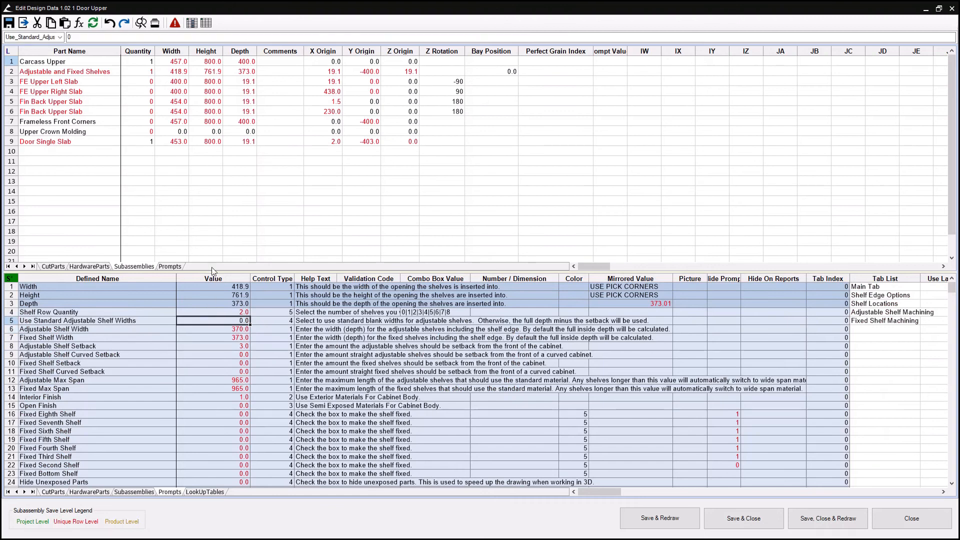
# Step: Save the Adjustable and Fixed Shelves subassembly over the existing project and library versions, resolving the Depth prompt conflict with the template value
pyautogui.click(9, 23)
pyautogui.click(529, 296)
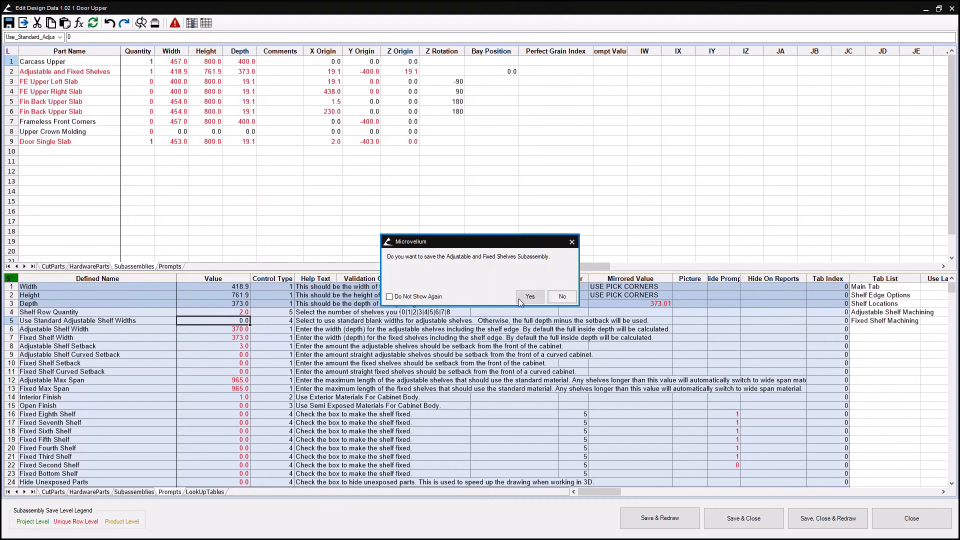
pyautogui.click(363, 233)
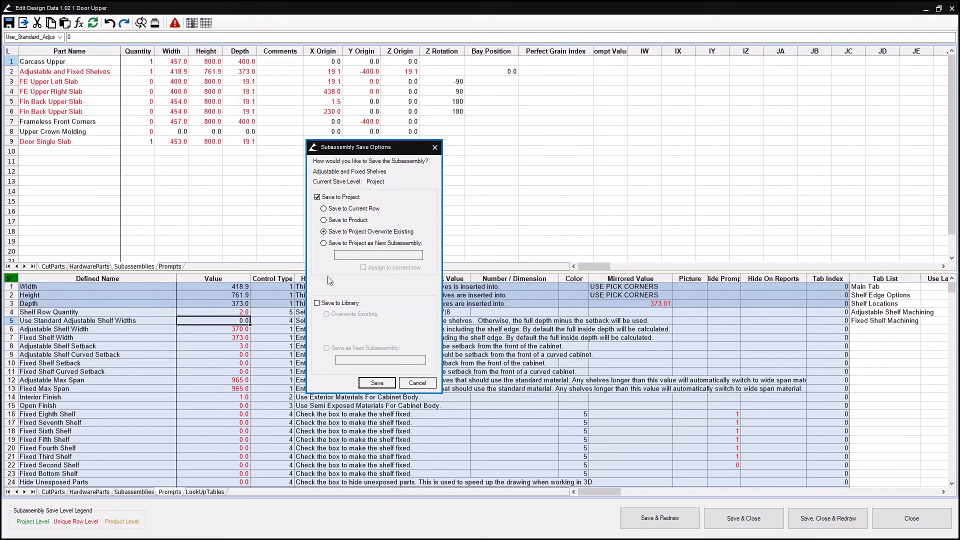
pyautogui.click(332, 303)
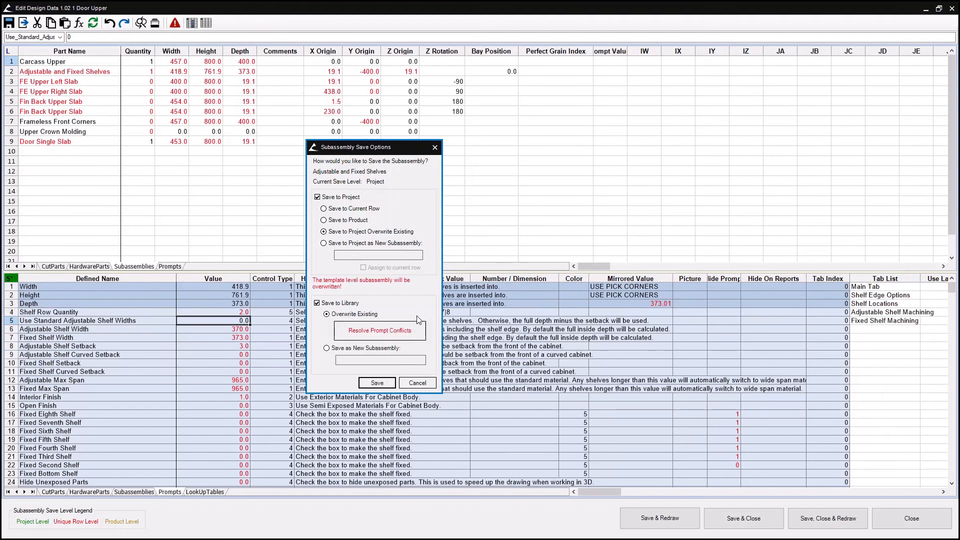
pyautogui.click(379, 338)
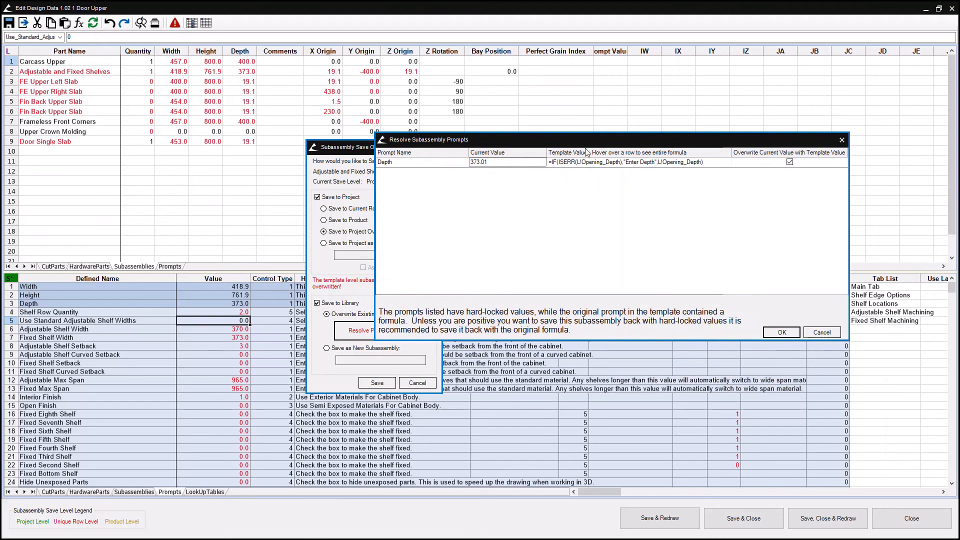
pyautogui.click(782, 334)
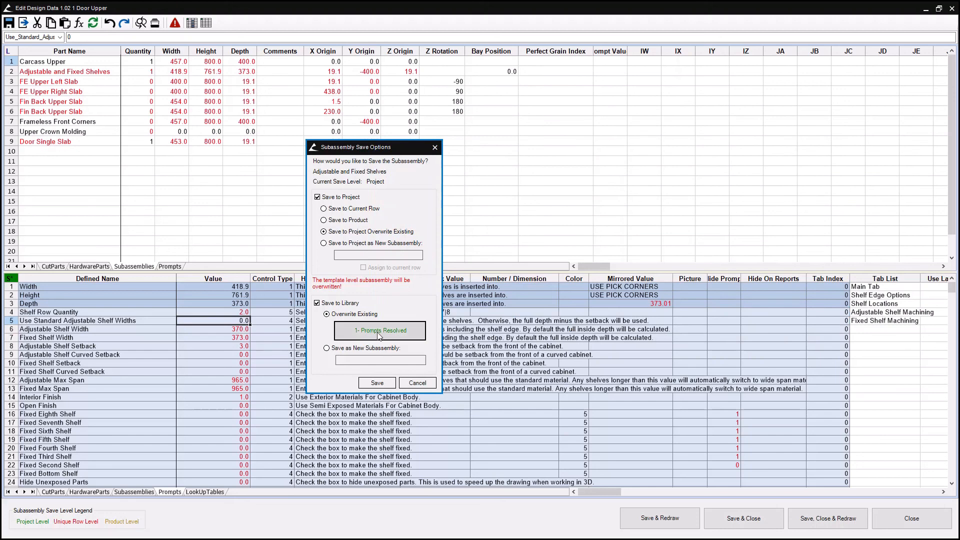
pyautogui.click(376, 384)
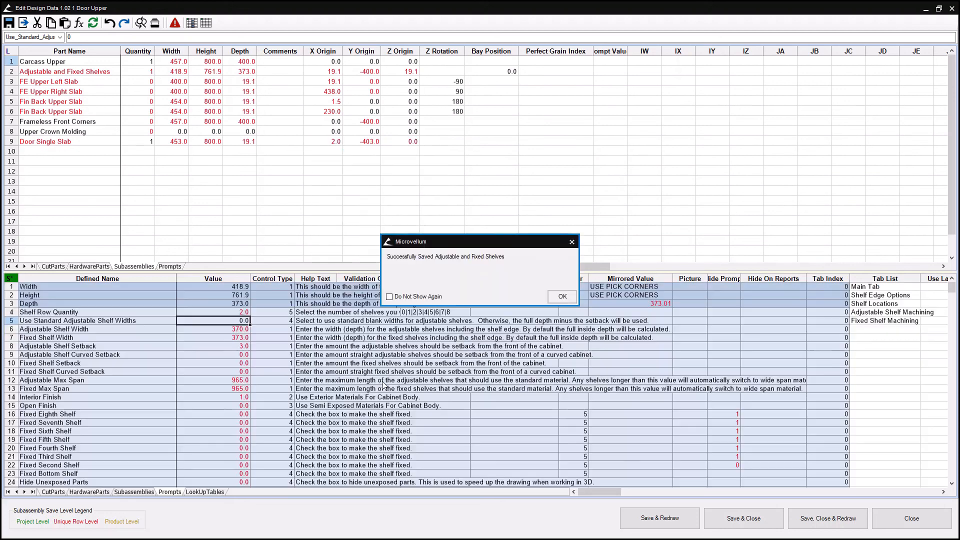
pyautogui.click(562, 297)
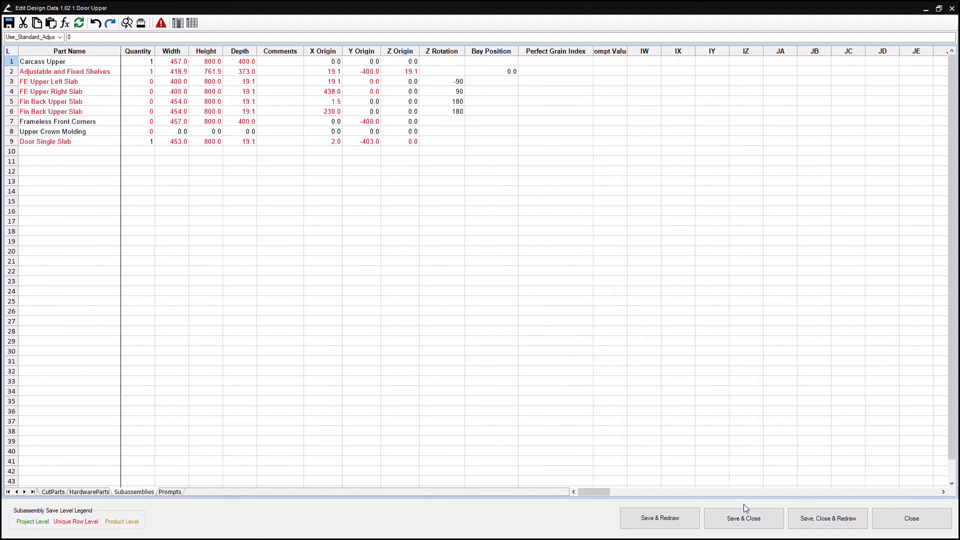
# Step: Save and redraw the 1 Door Upper cabinet, closing its design data
pyautogui.click(670, 523)
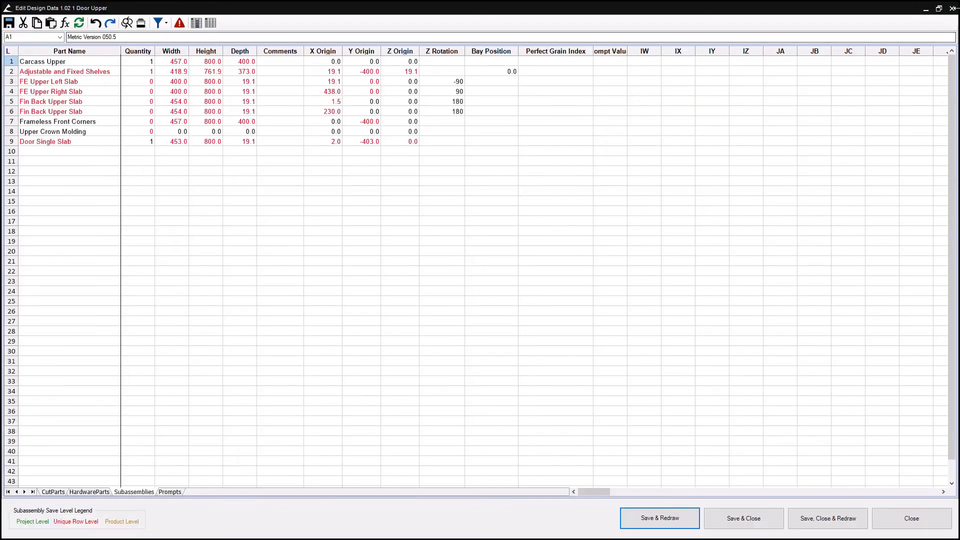
pyautogui.click(953, 8)
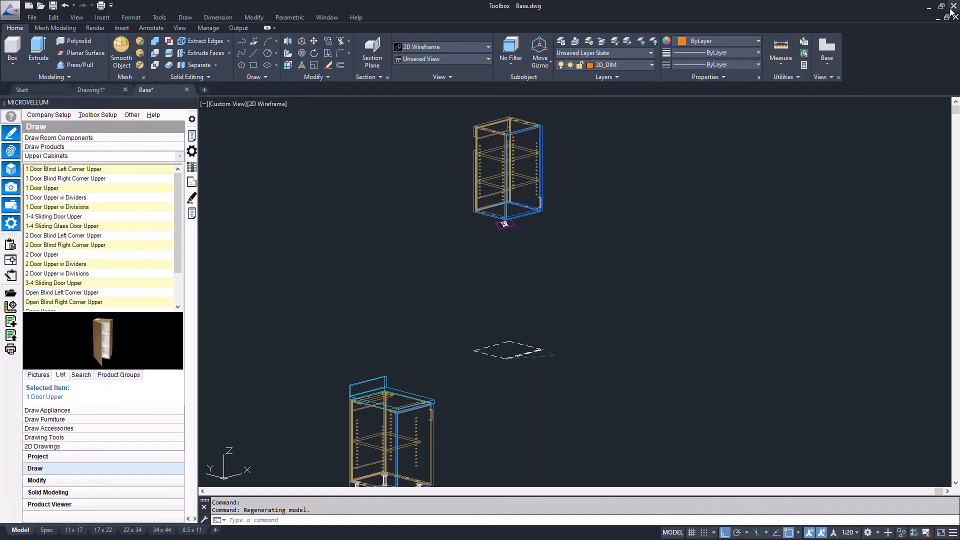
# Step: Enable Use Standard Adjustable Shelf Widths in the upper cabinet's Adjustable and Fixed Shelves prompts and save the subassembly to the project
pyautogui.click(192, 215)
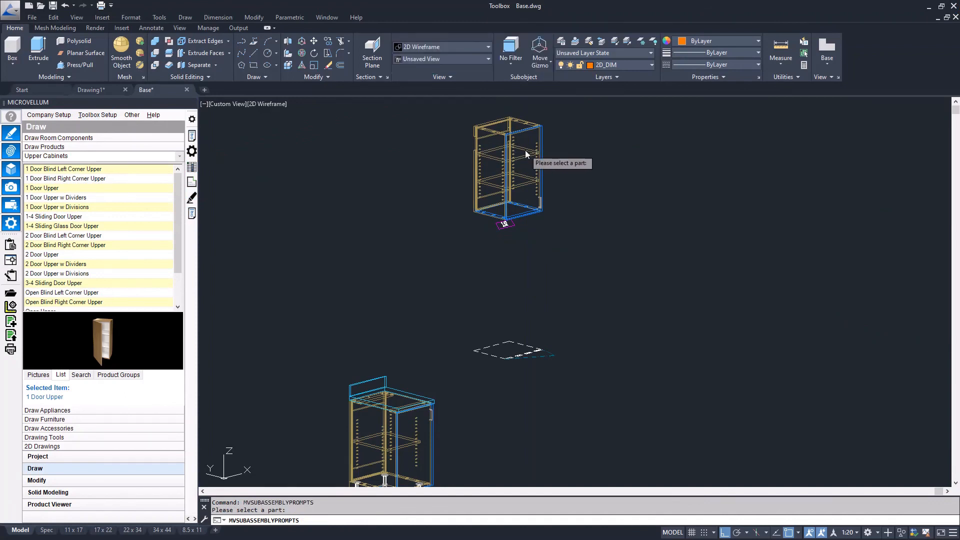
pyautogui.click(525, 149)
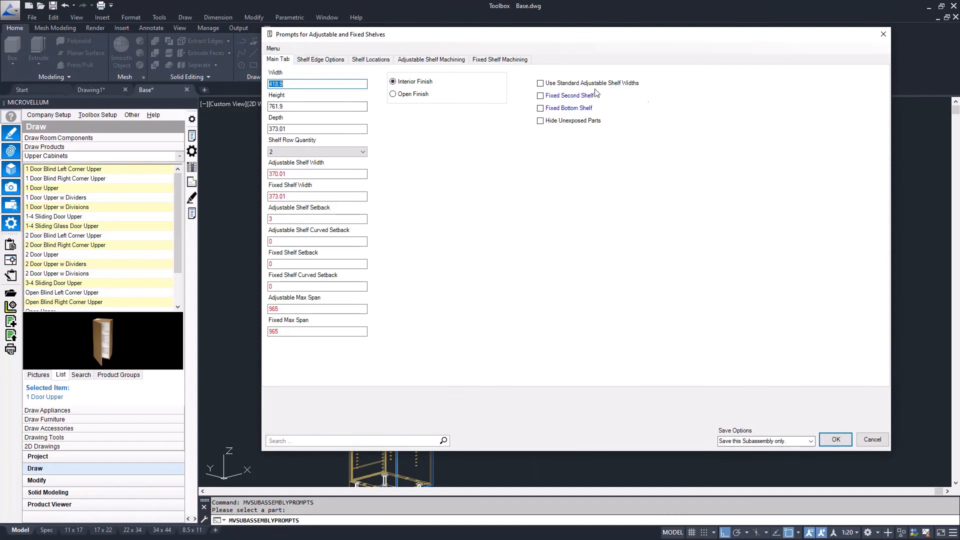
pyautogui.click(548, 86)
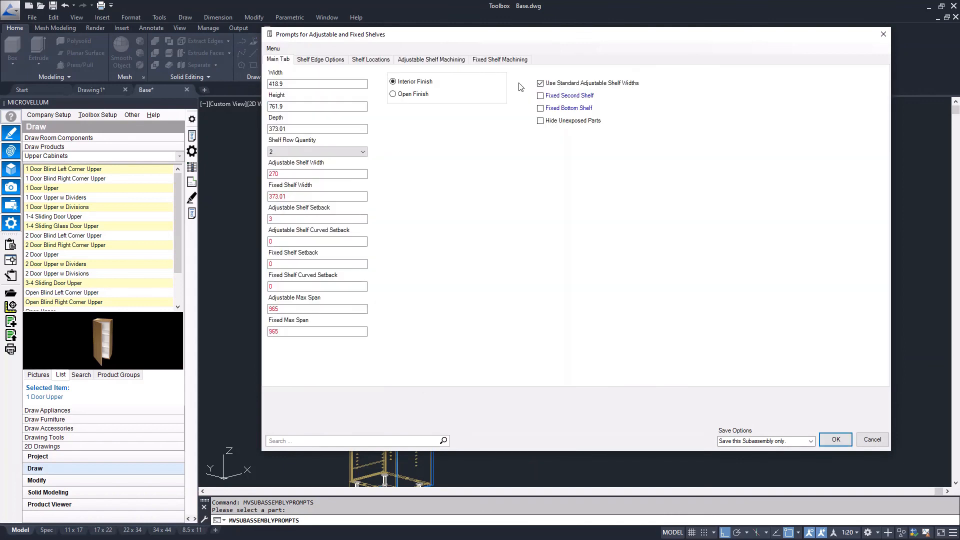
pyautogui.click(811, 441)
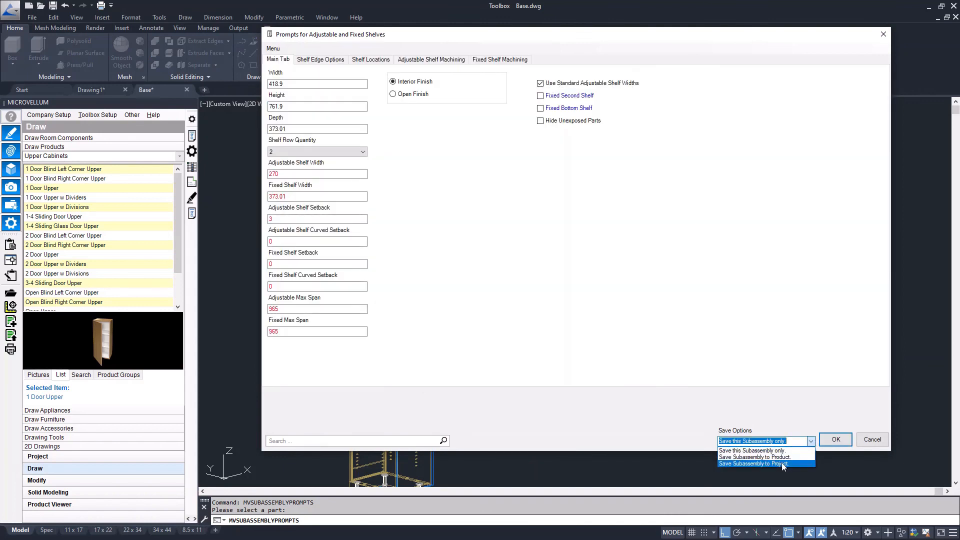
pyautogui.click(768, 464)
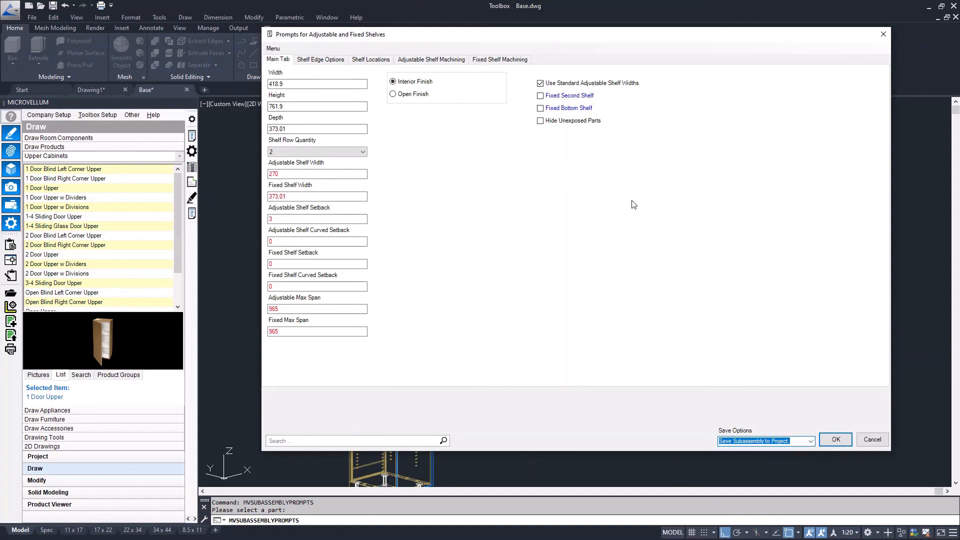
pyautogui.click(834, 440)
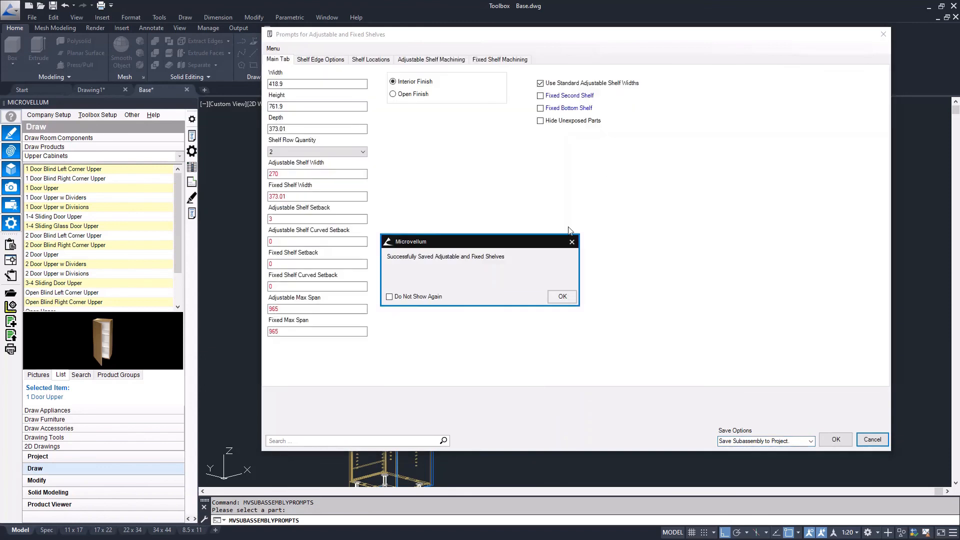
pyautogui.click(562, 297)
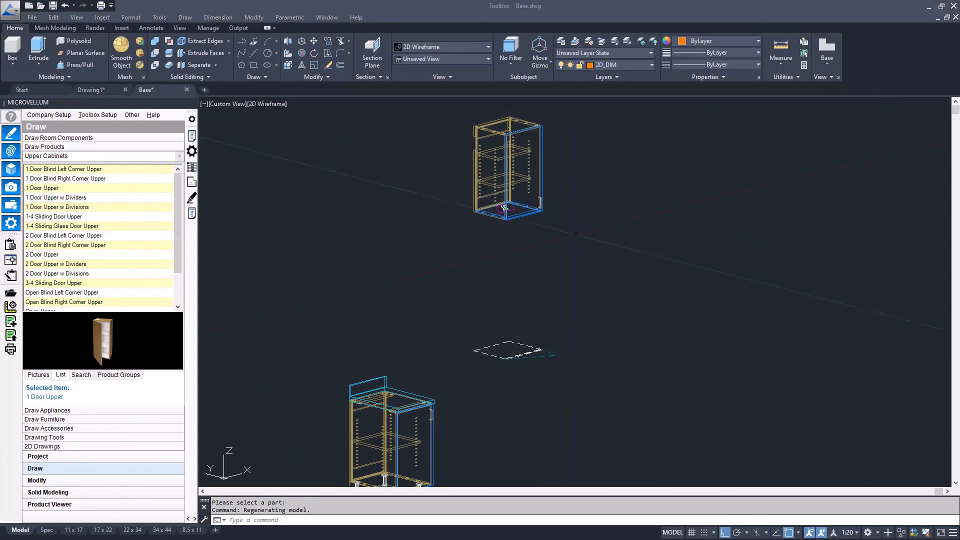